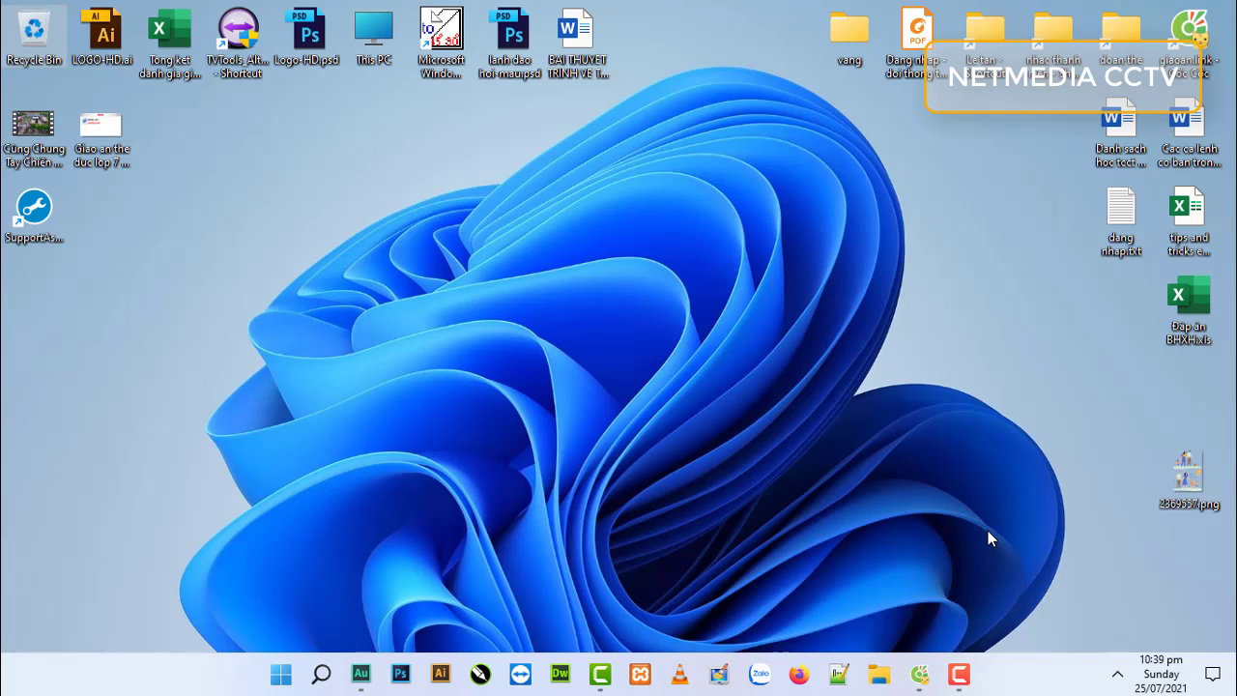
# Step: View the Windows 11 page in the browser and the contents of the GIAI TRI (E:) drive, minimising both windows
pyautogui.click(920, 674)
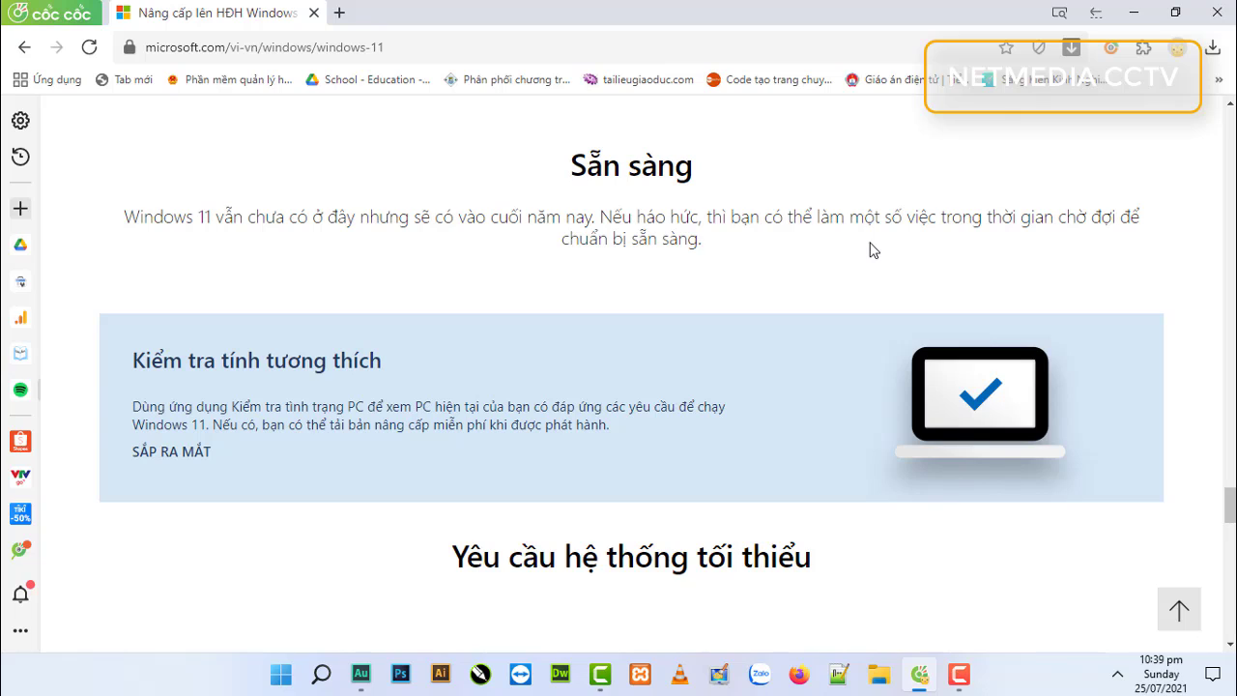
pyautogui.click(1135, 12)
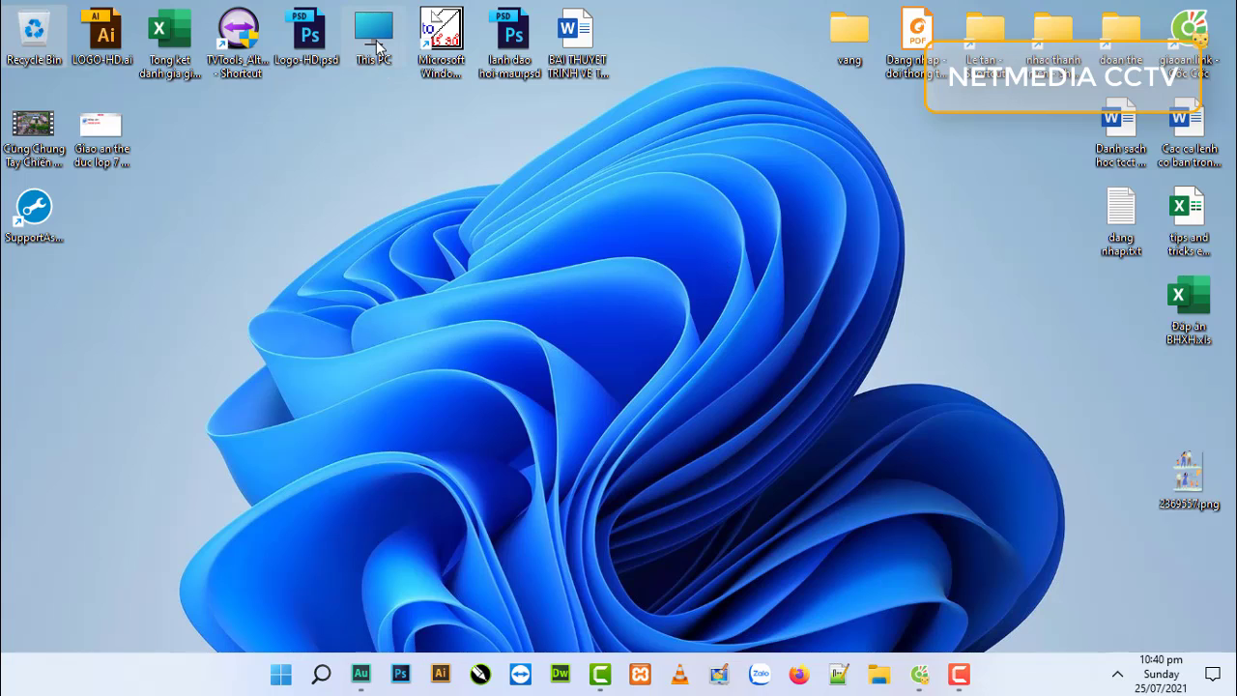
pyautogui.click(387, 91)
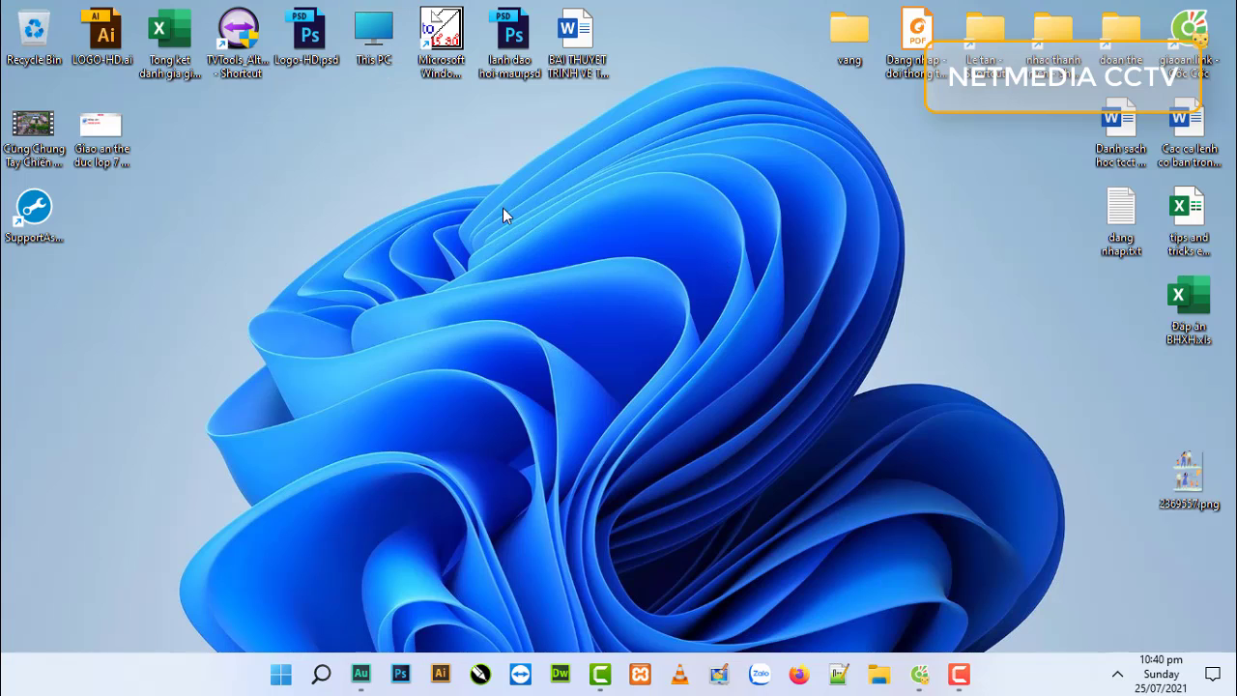
pyautogui.press('super+e')
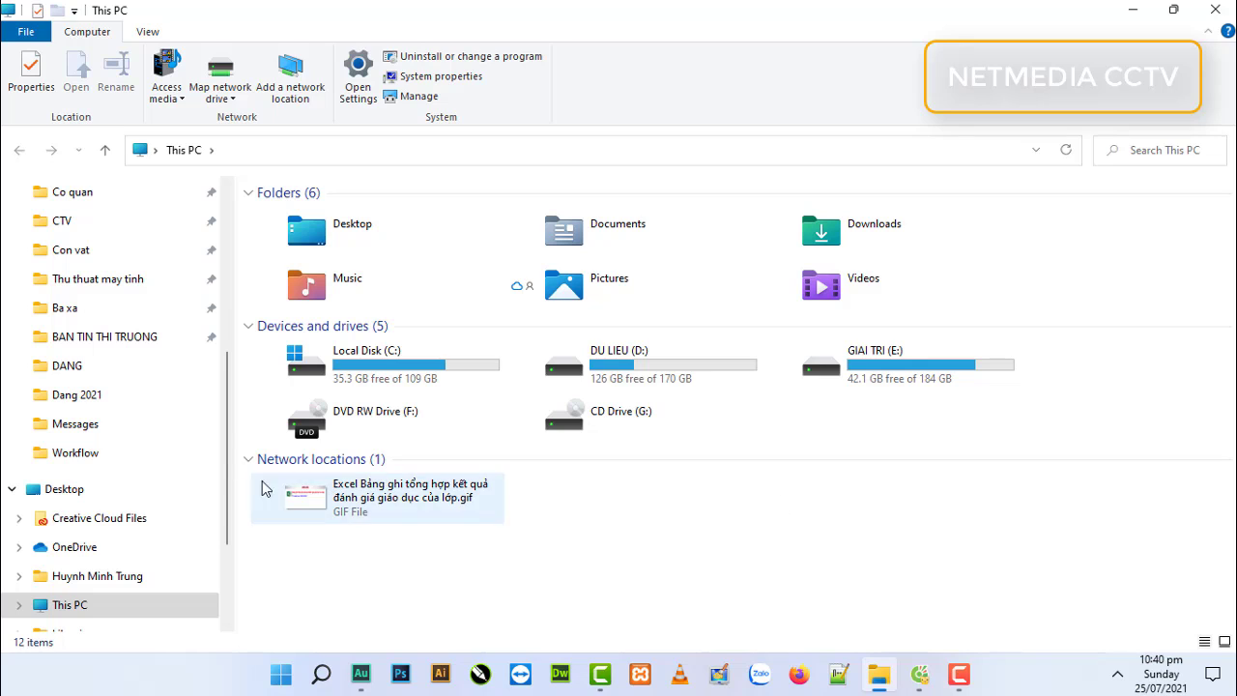
pyautogui.doubleClick(1005, 382)
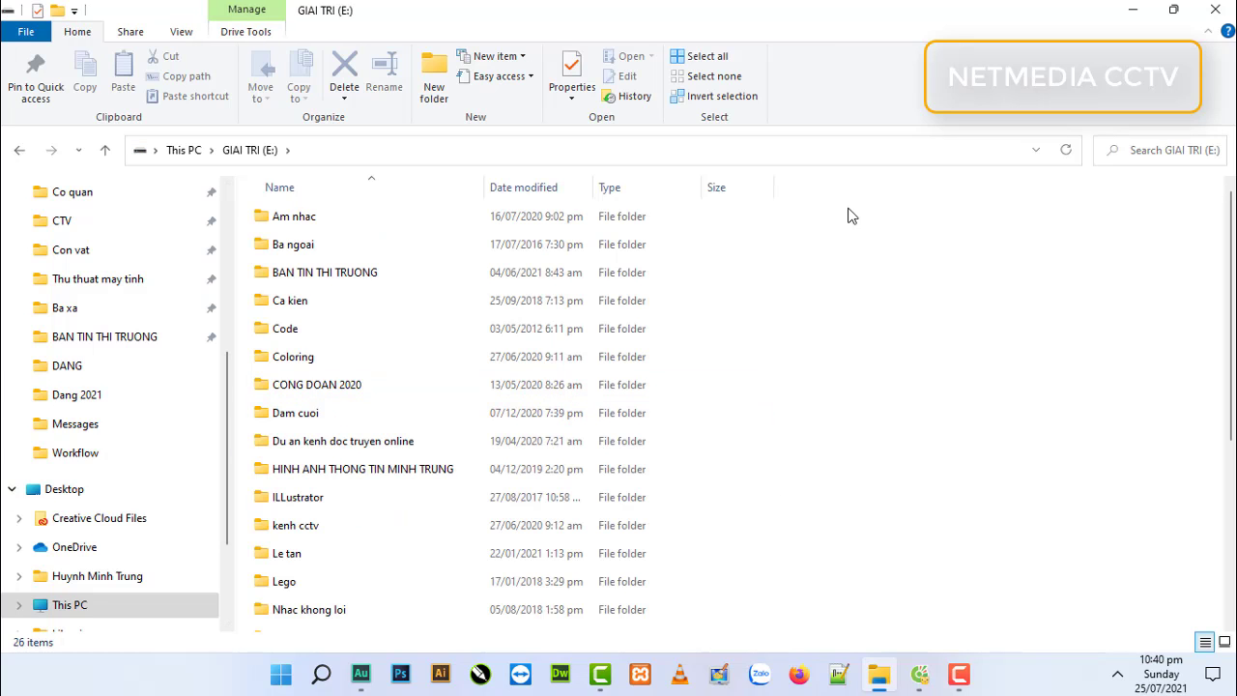
pyautogui.click(1134, 11)
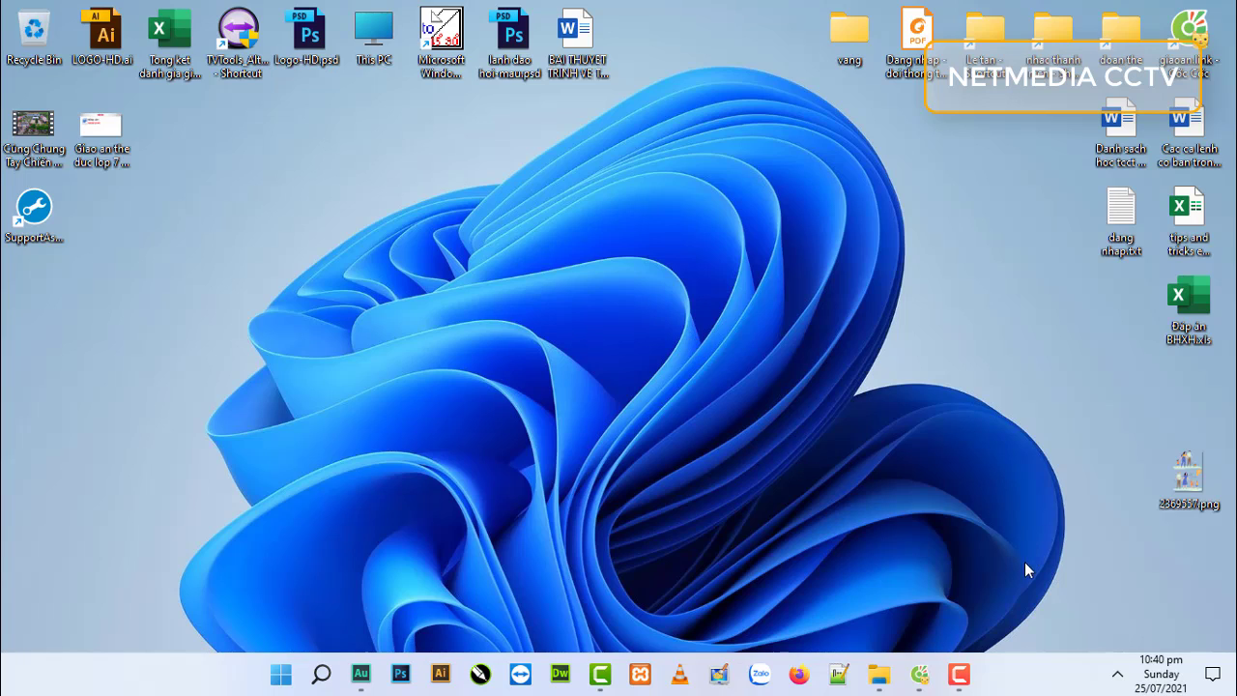
# Step: Look for a battery icon among the hidden notification area icons and view the Start menu
pyautogui.moveTo(899, 529); pyautogui.dragTo(1071, 591)
pyautogui.moveTo(1030, 527)
pyautogui.mouseDown()
pyautogui.moveTo(1082, 589)
pyautogui.moveTo(1000, 627)
pyautogui.mouseUp()
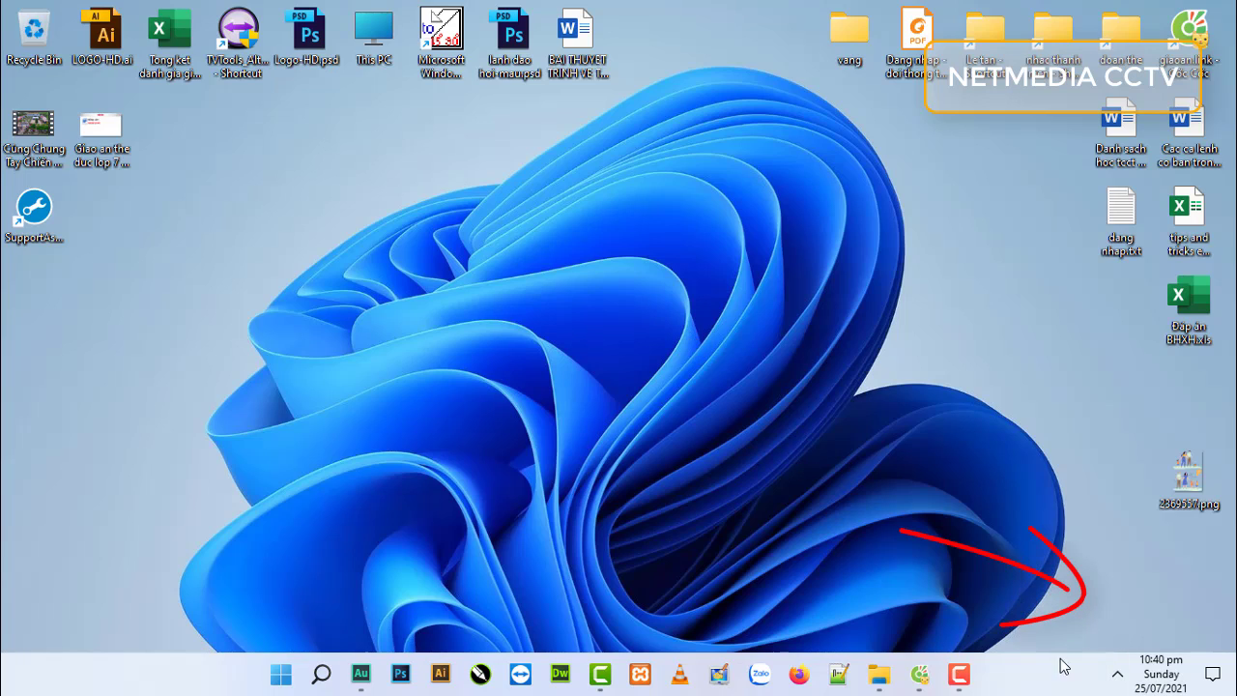
pyautogui.click(1118, 673)
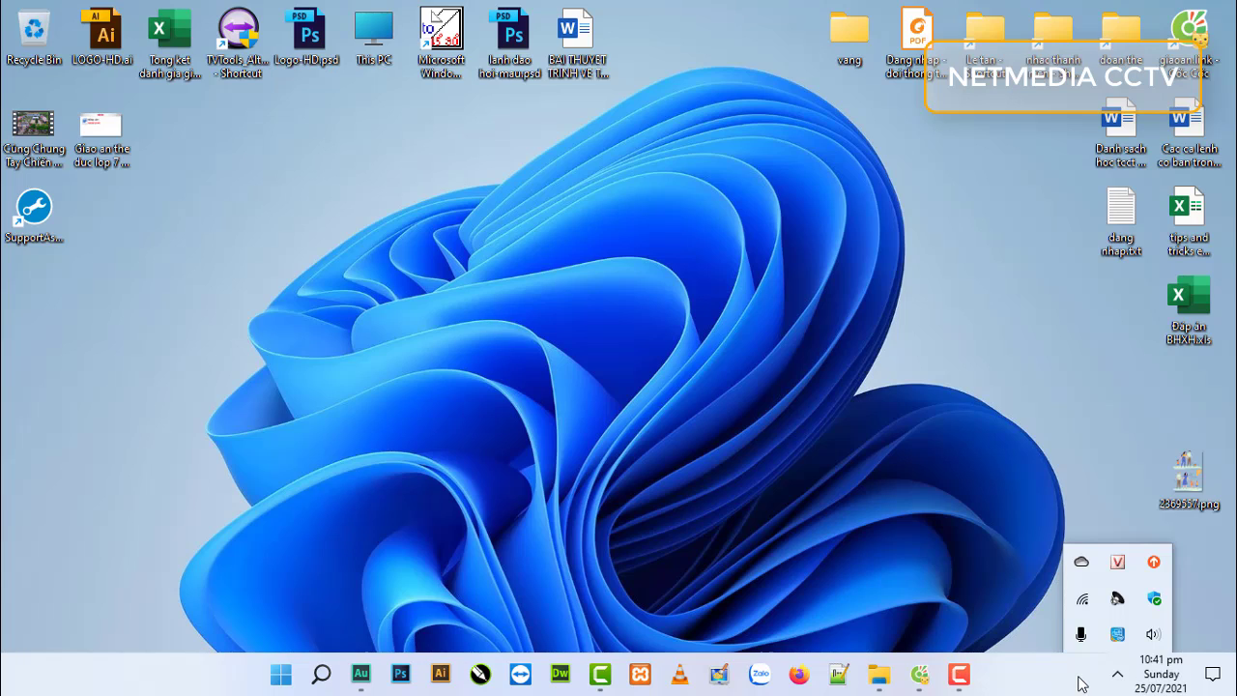
pyautogui.click(990, 515)
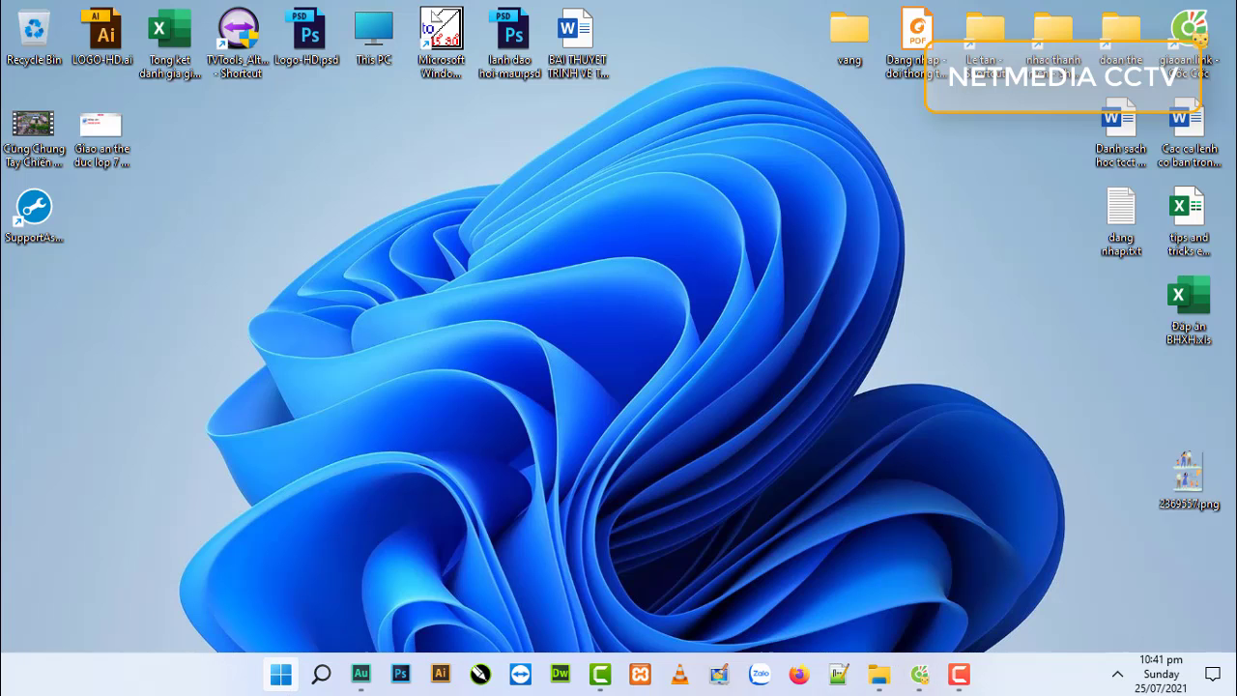
pyautogui.click(283, 680)
pyautogui.click(284, 676)
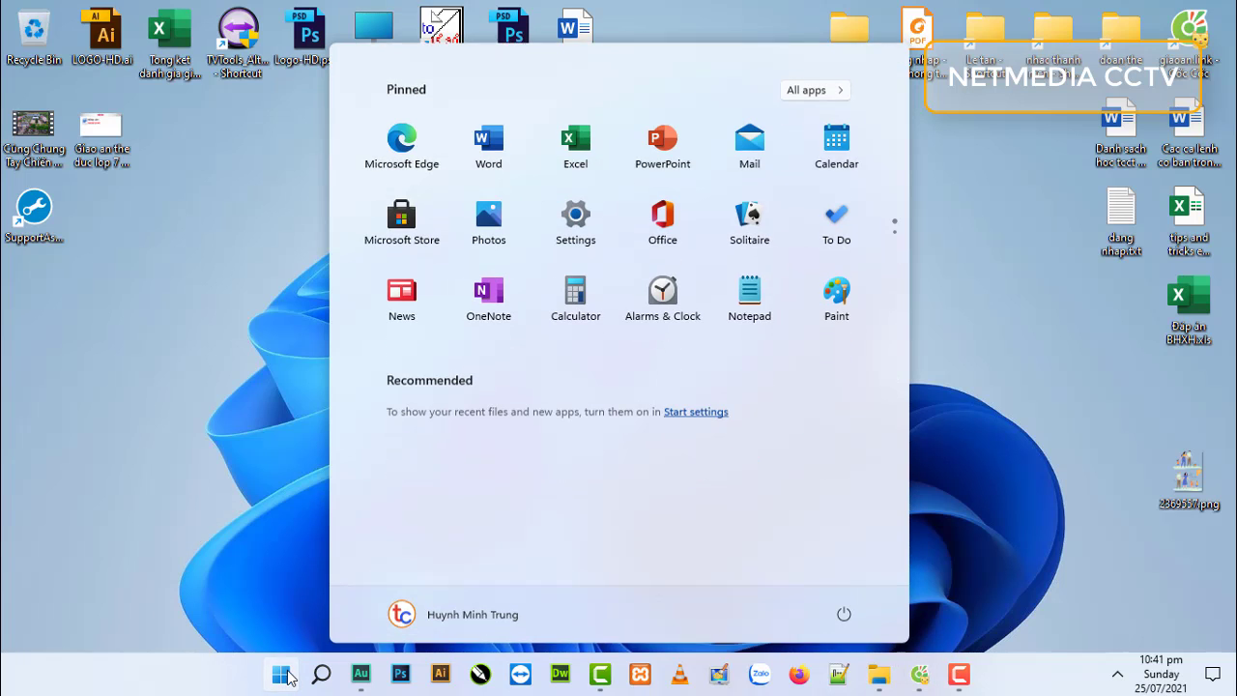
# Step: Open the system icons list from the taskbar settings and turn on the Power icon
pyautogui.rightClick(1039, 679)
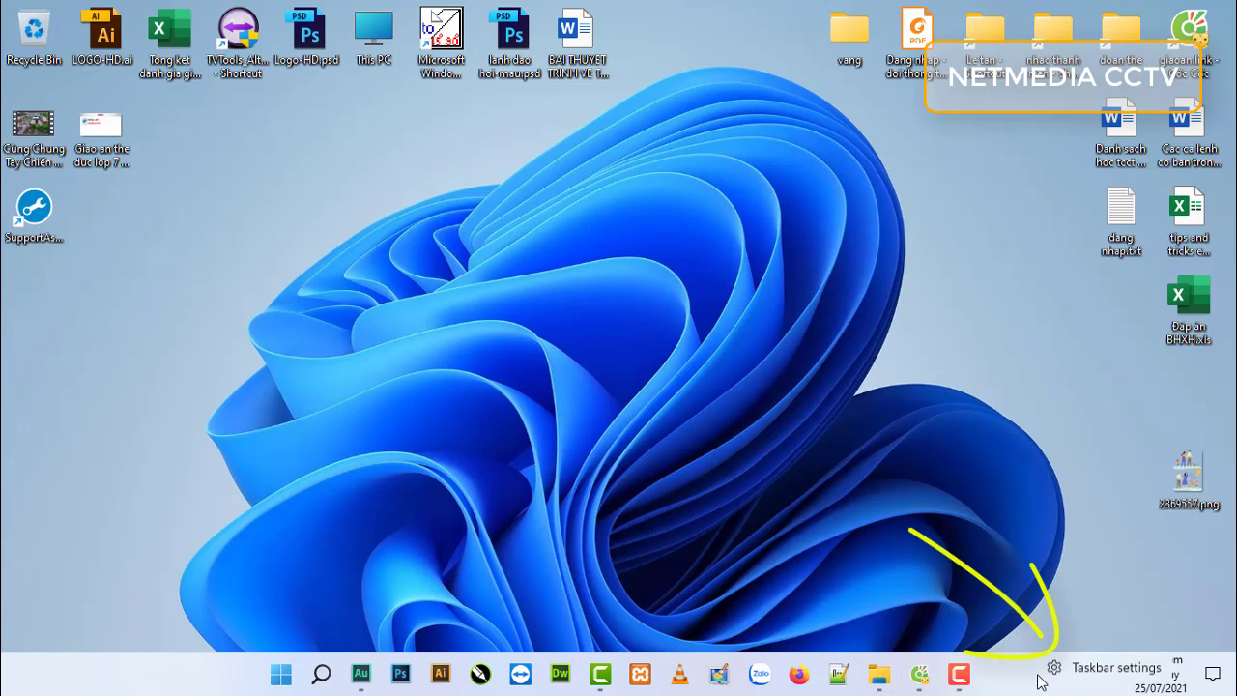
pyautogui.click(1114, 673)
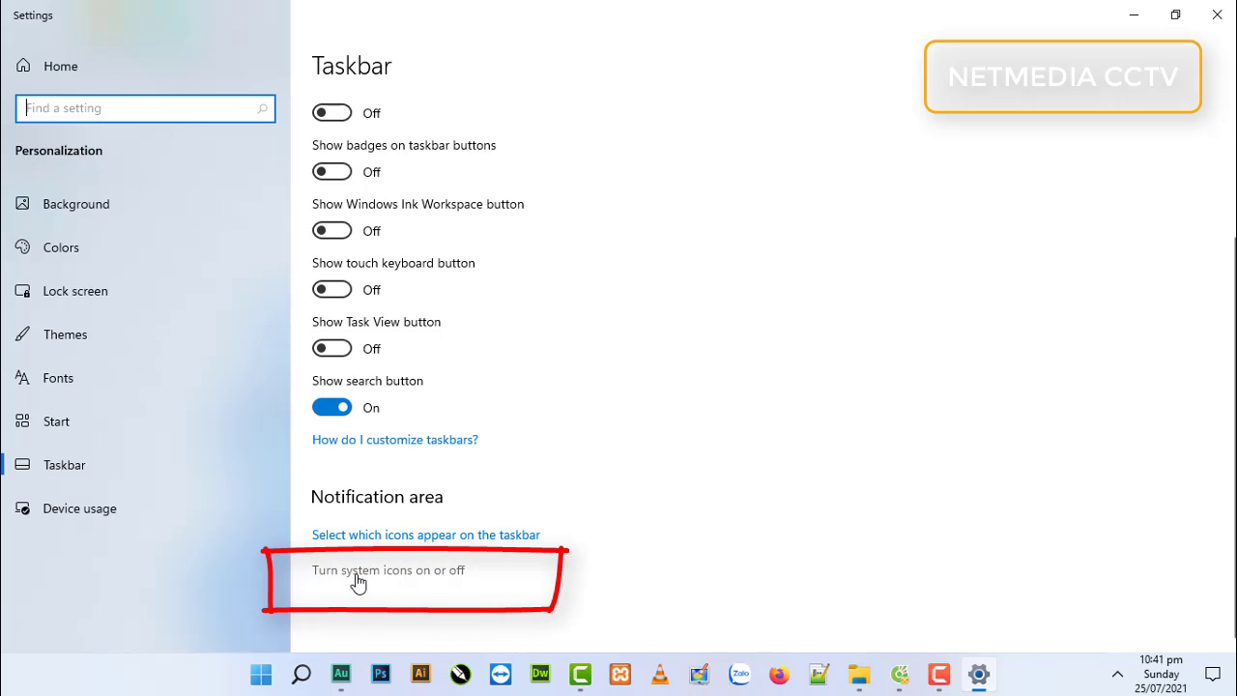
pyautogui.click(448, 574)
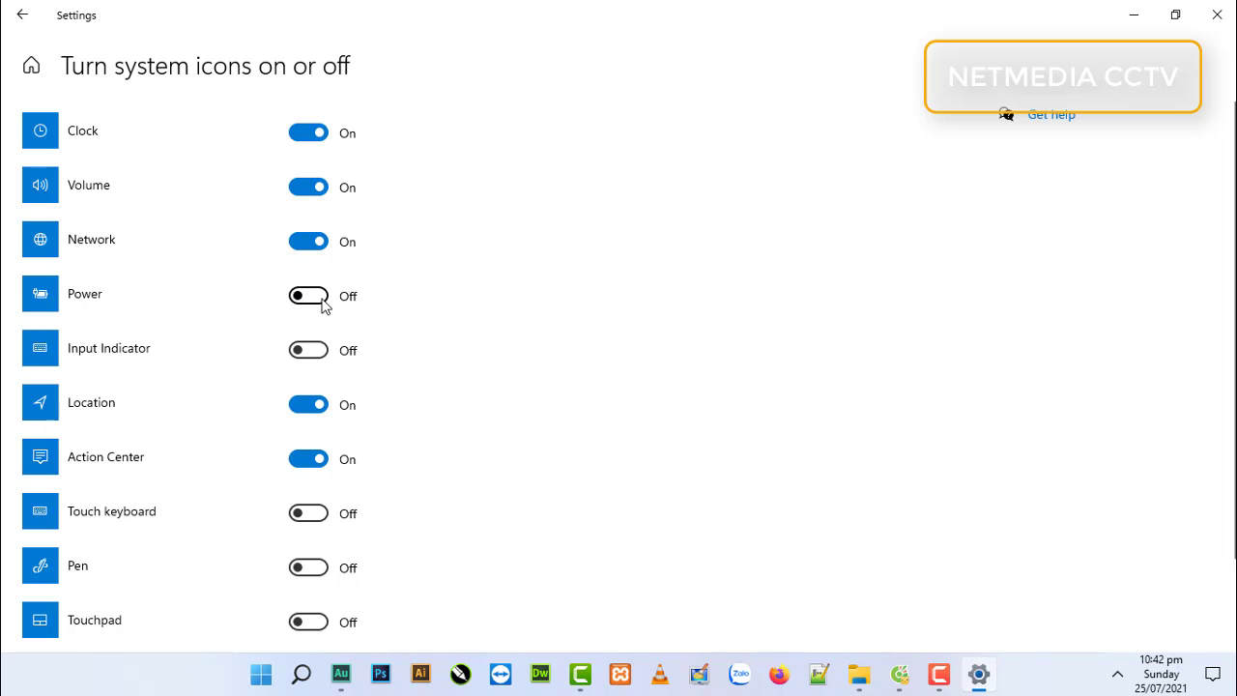
pyautogui.click(1117, 674)
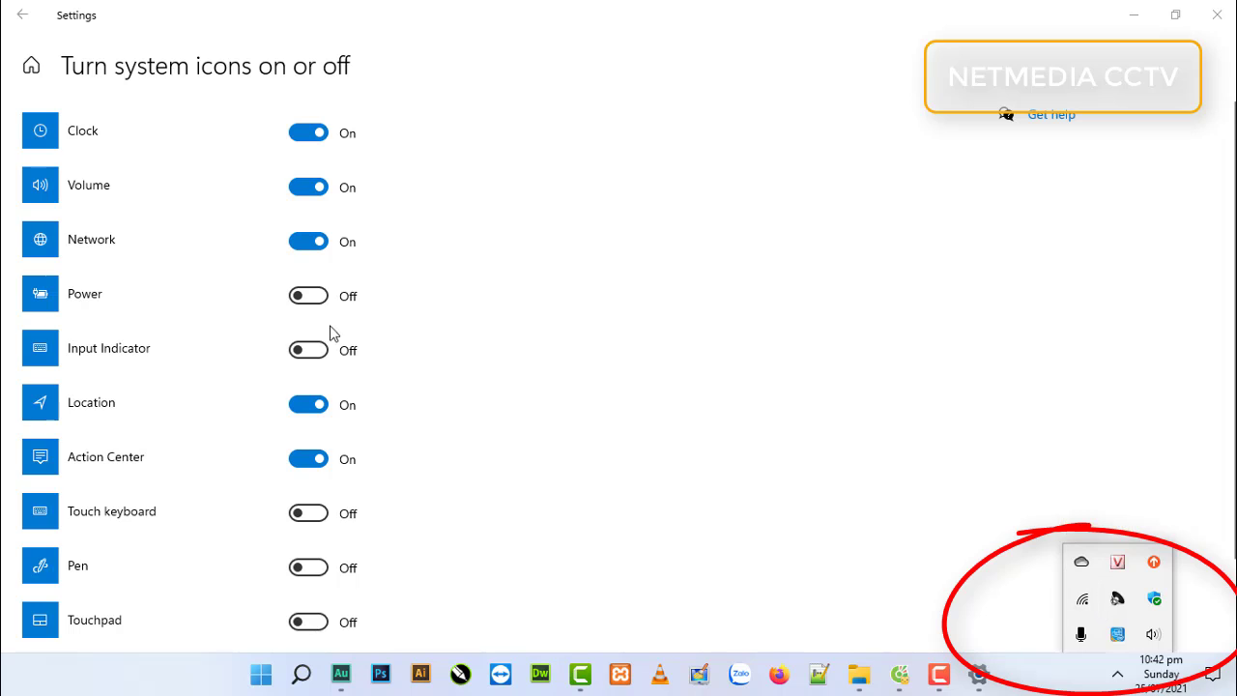
pyautogui.click(321, 295)
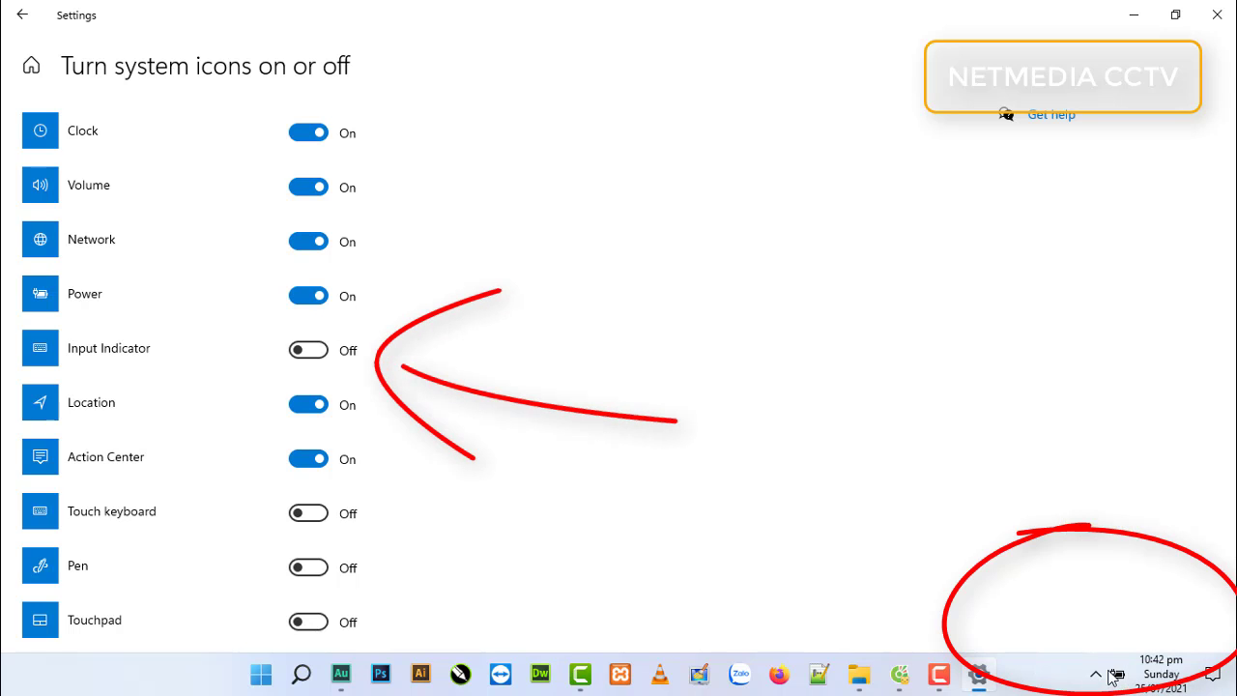
pyautogui.moveTo(1117, 681)
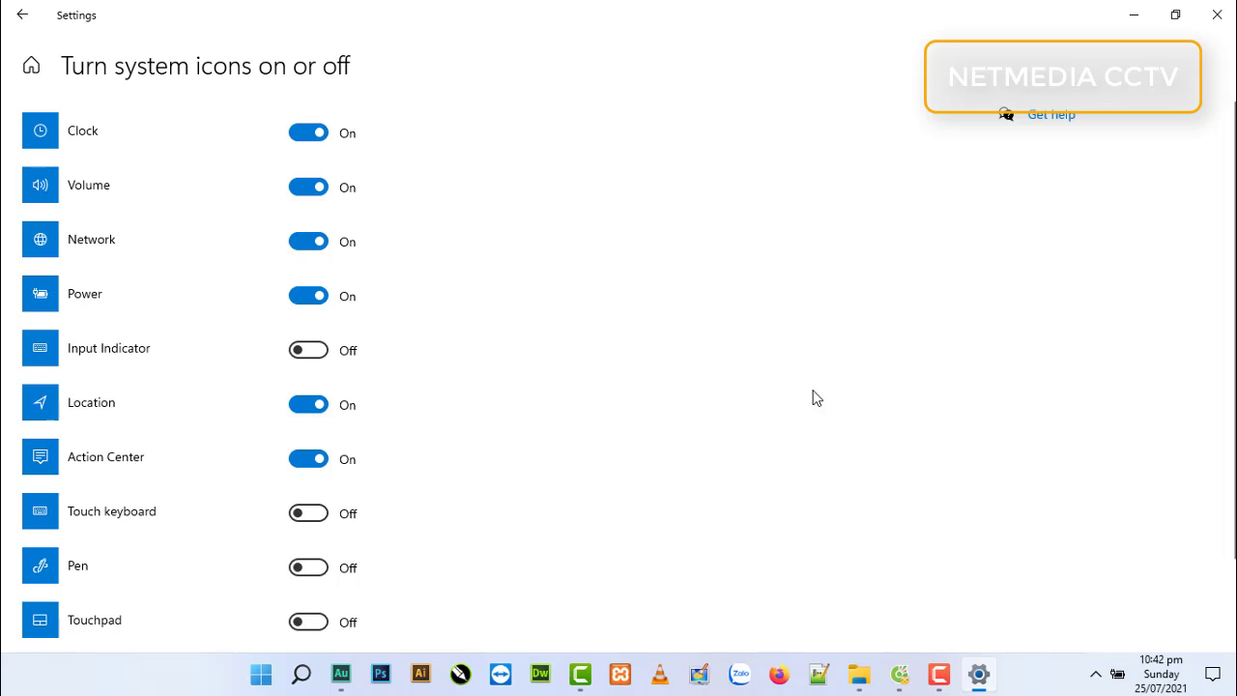
# Step: Switch the Power system icon off and on repeatedly, leaving it on
pyautogui.click(305, 302)
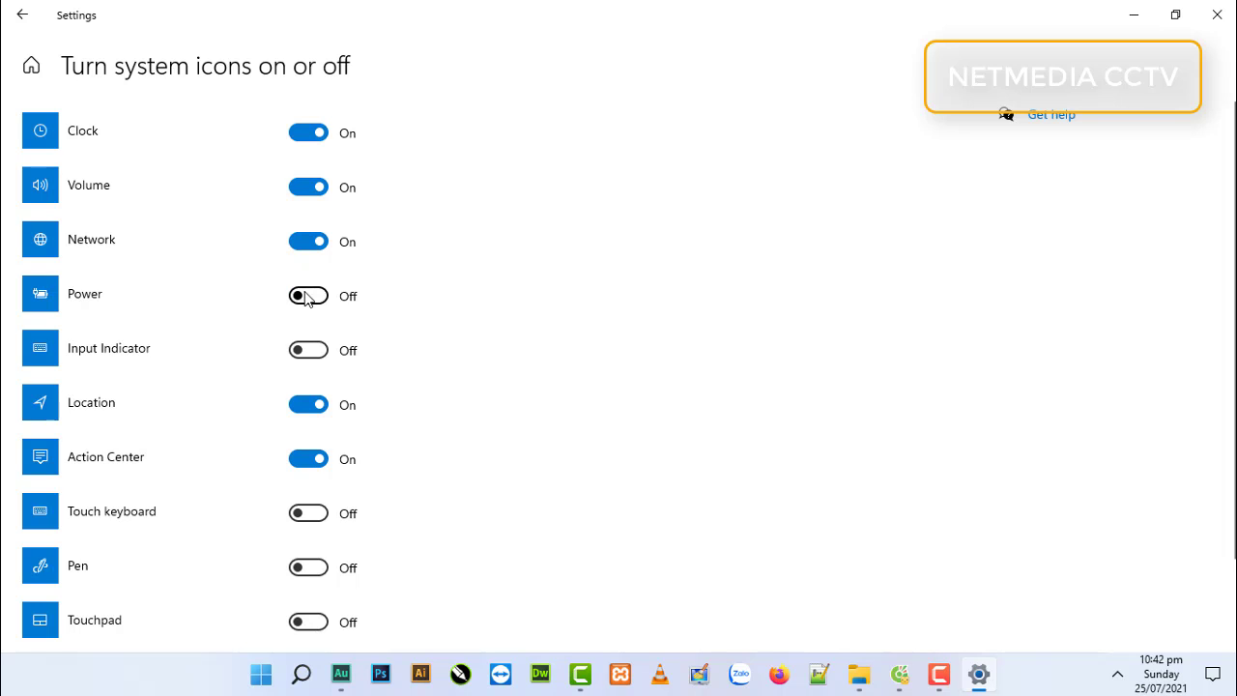
pyautogui.click(311, 306)
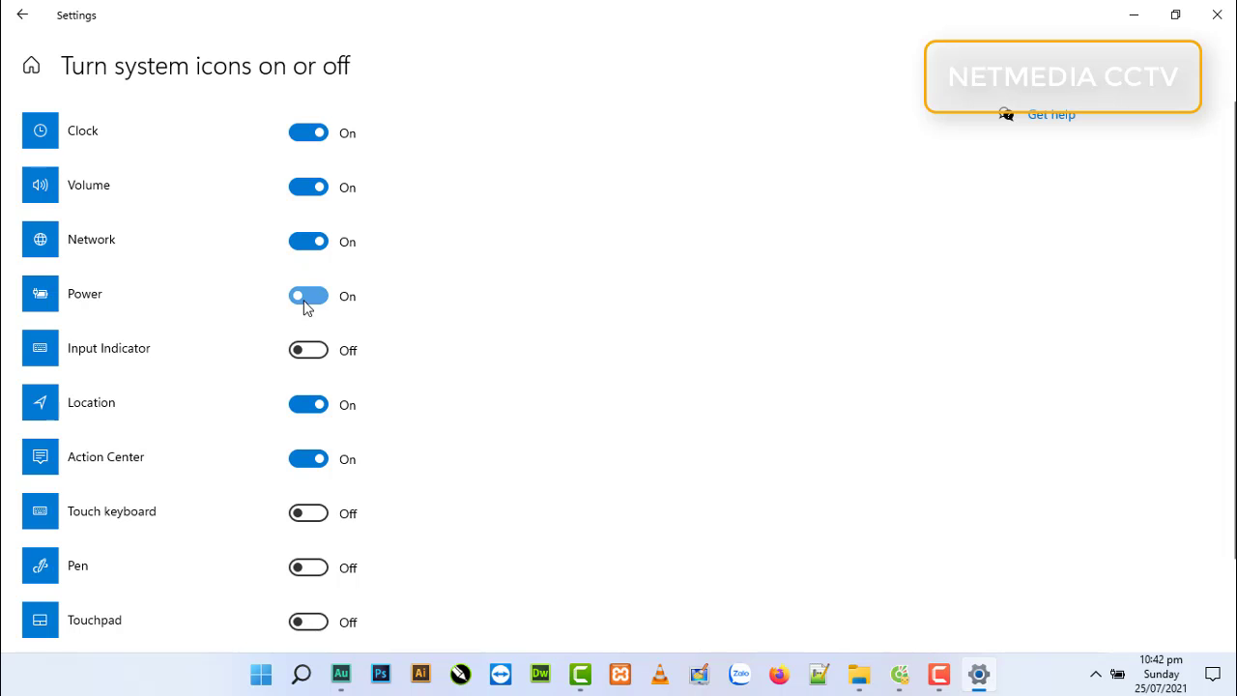
pyautogui.click(317, 304)
pyautogui.click(301, 305)
pyautogui.click(314, 304)
pyautogui.click(315, 304)
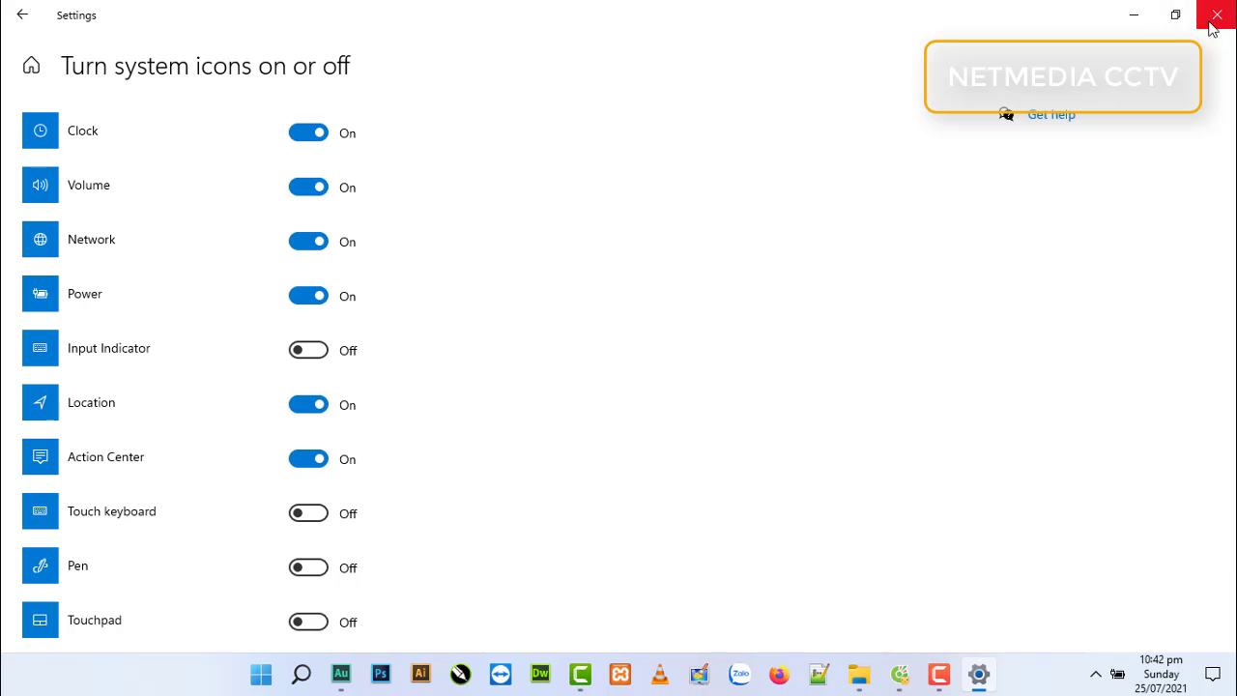
# Step: Minimise Settings and open Device Manager in Computer Management for This PC
pyautogui.click(1175, 14)
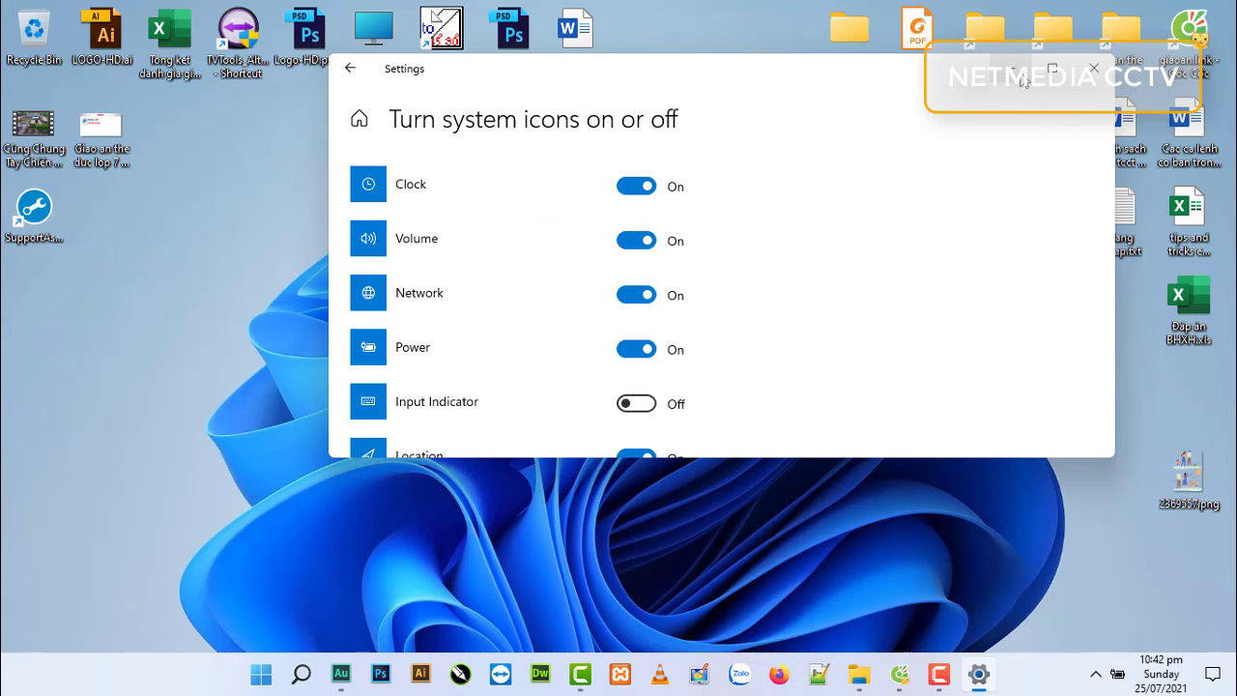
pyautogui.click(1021, 77)
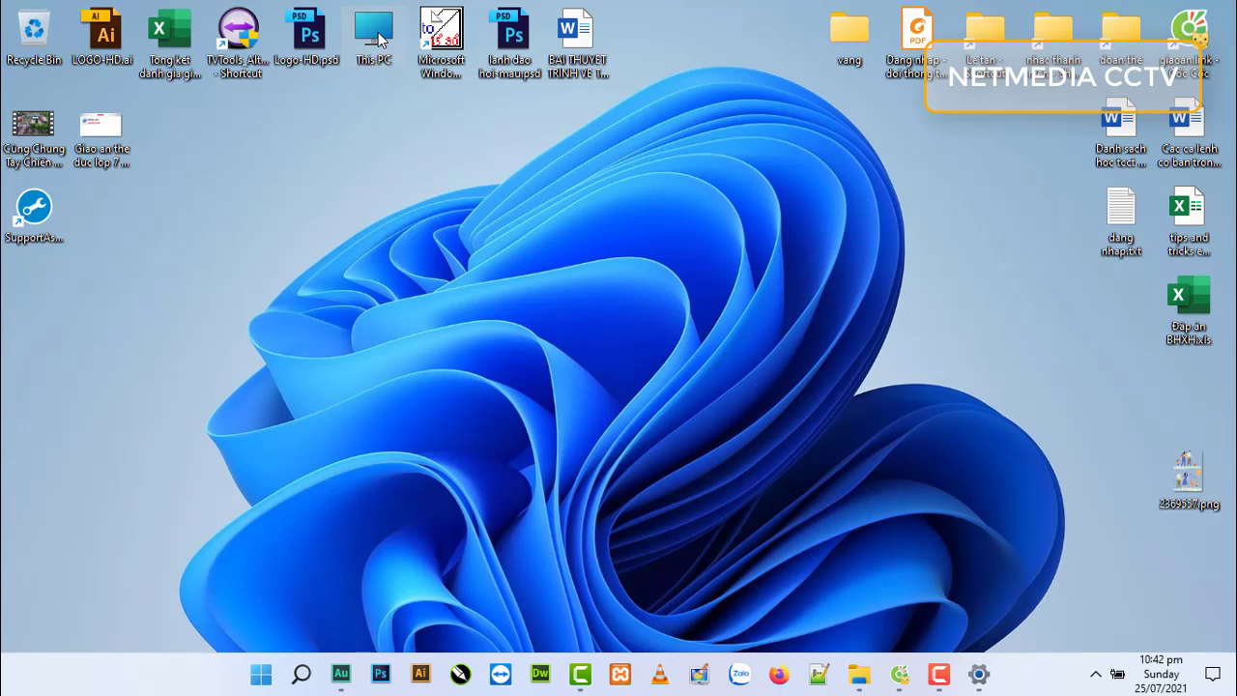
pyautogui.rightClick(379, 38)
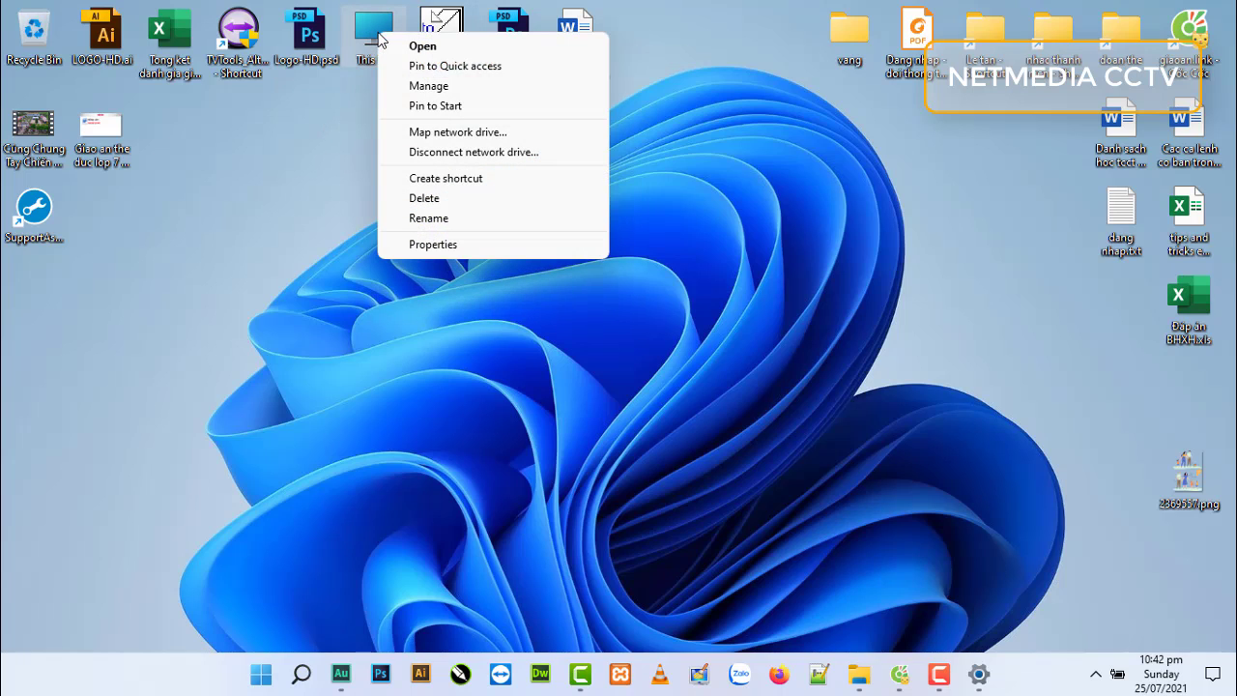
pyautogui.click(454, 91)
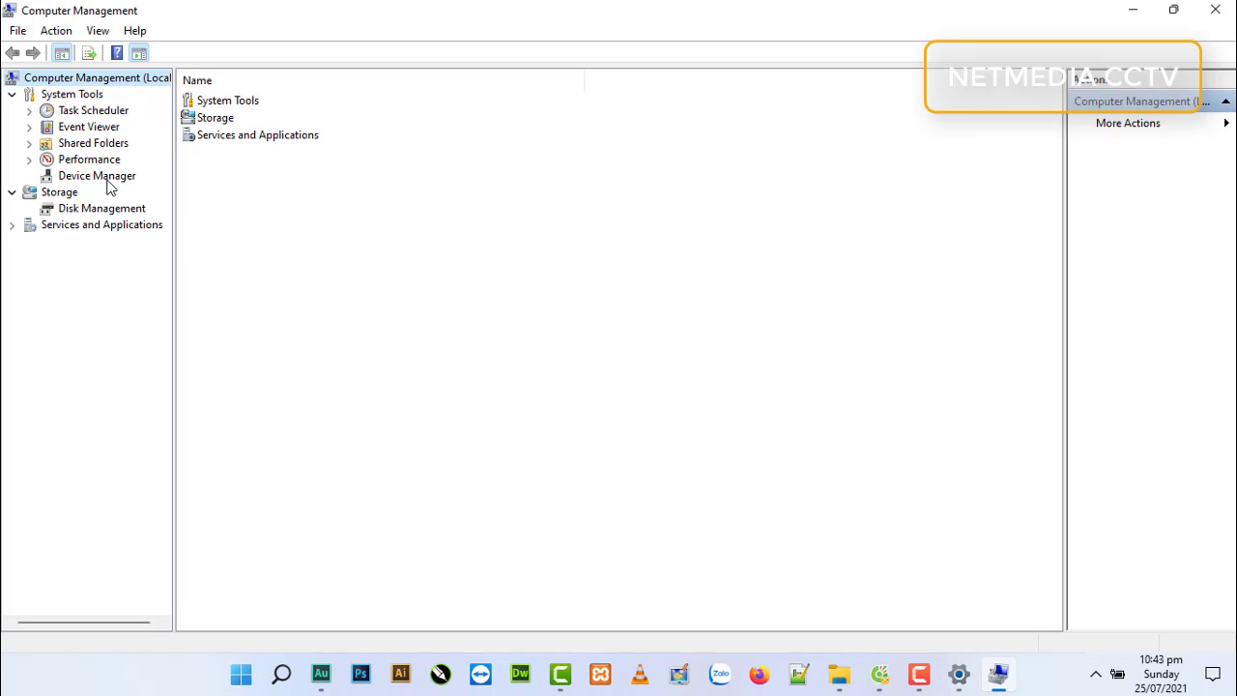
pyautogui.click(97, 176)
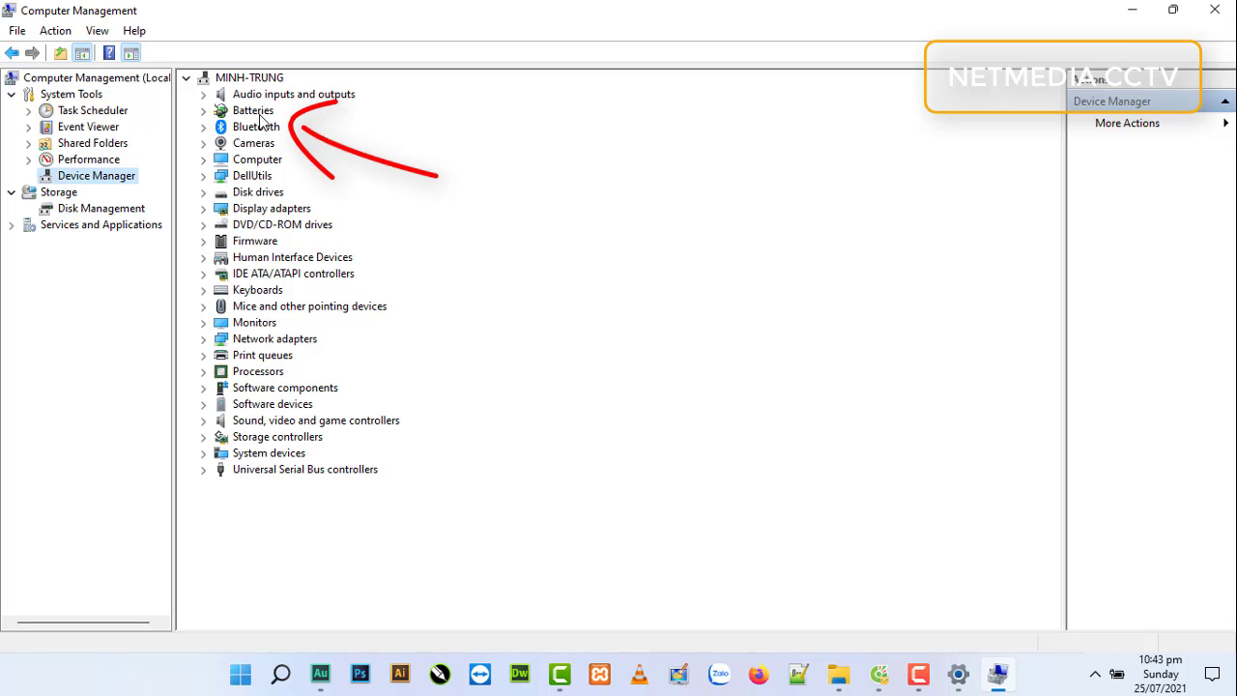
# Step: Disable the Microsoft ACPI-Compliant Control Method Battery device under Batteries and check the notification area
pyautogui.click(203, 111)
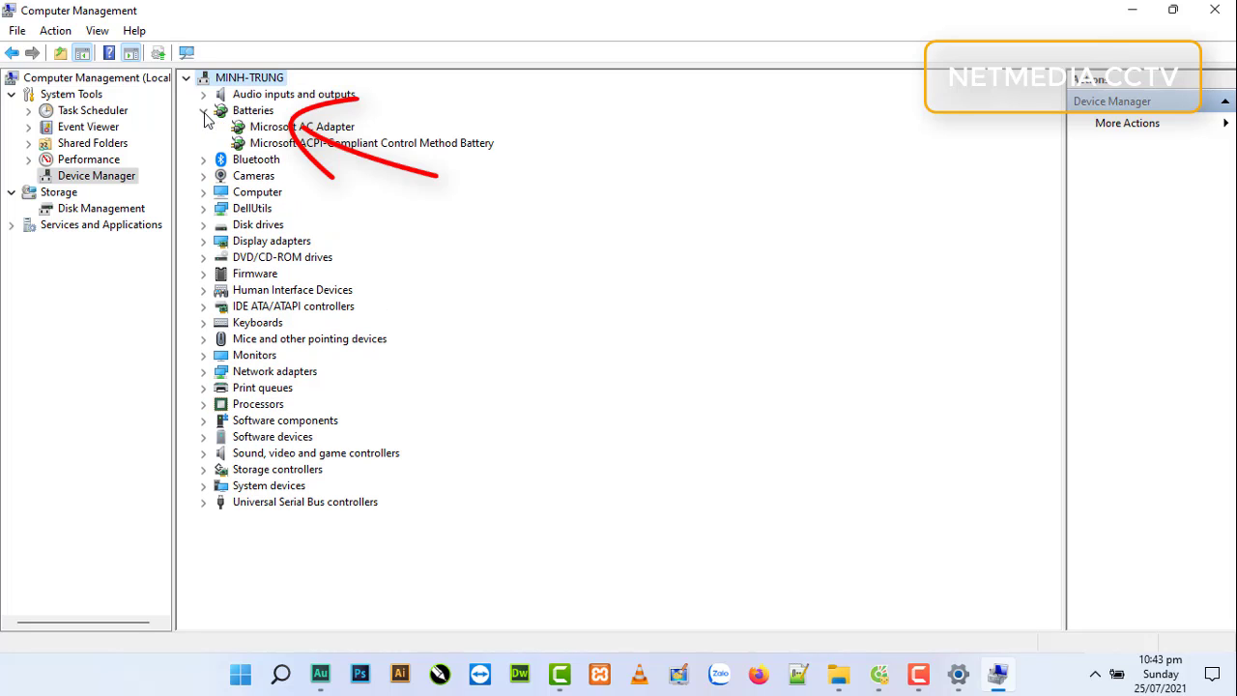
pyautogui.click(311, 147)
pyautogui.rightClick(312, 148)
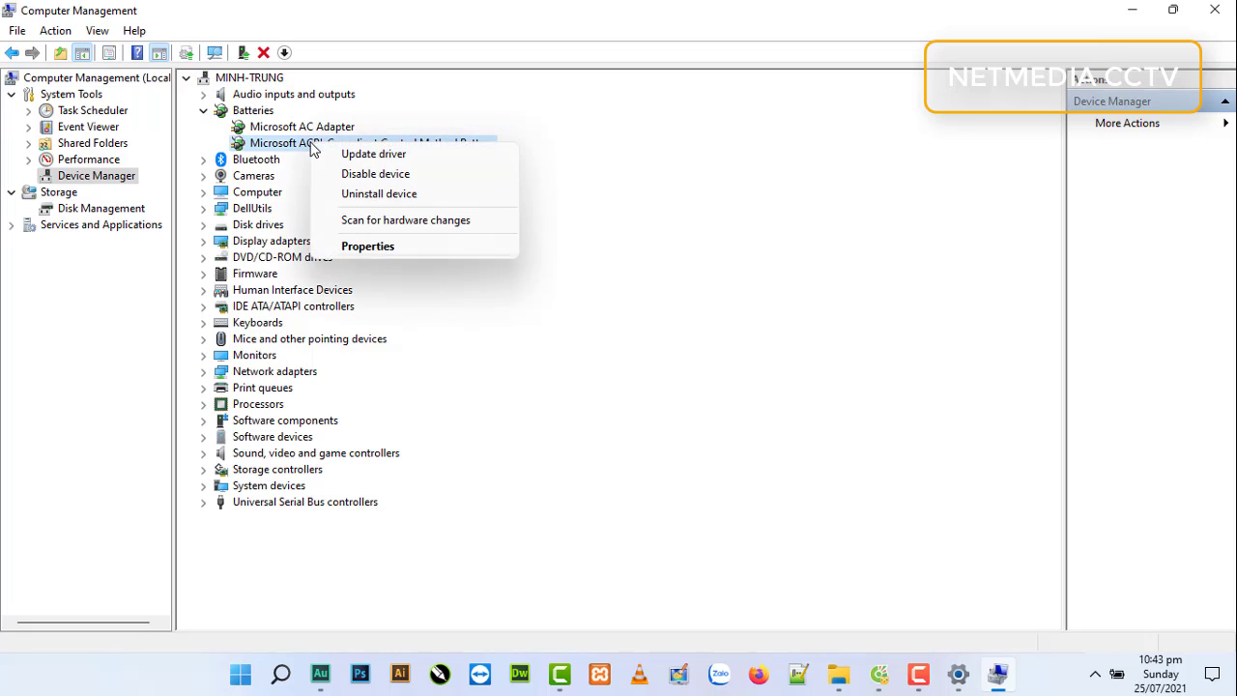
pyautogui.click(376, 180)
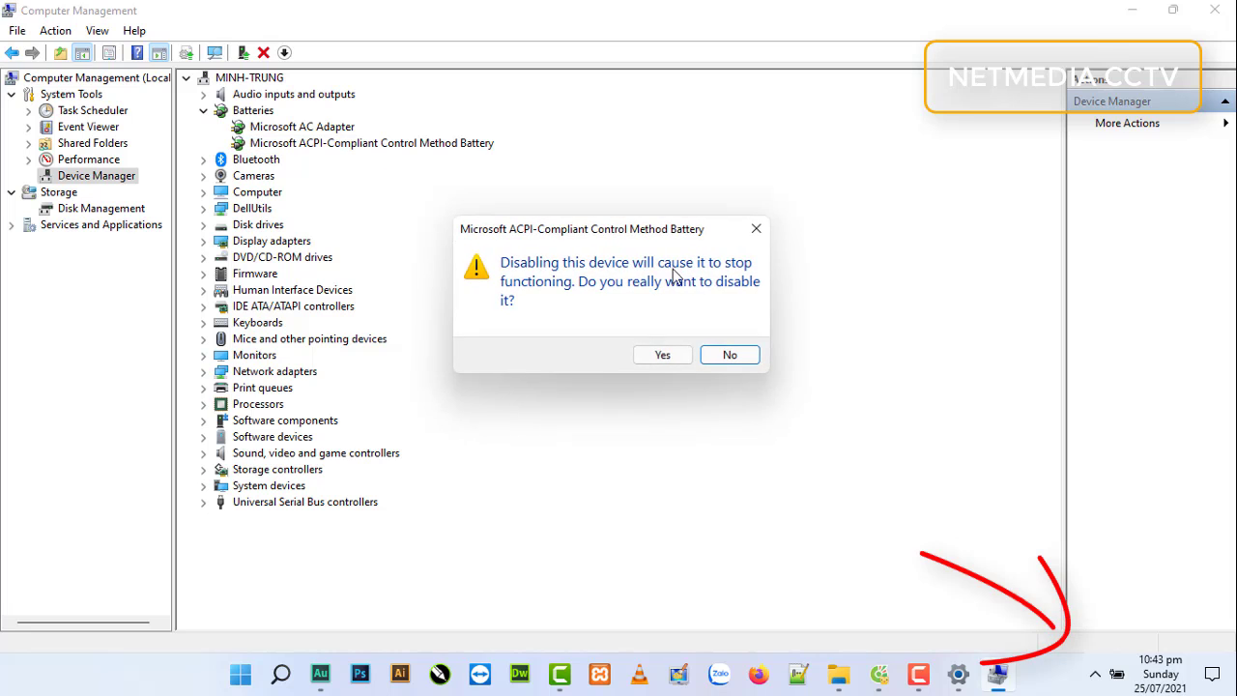
pyautogui.click(660, 354)
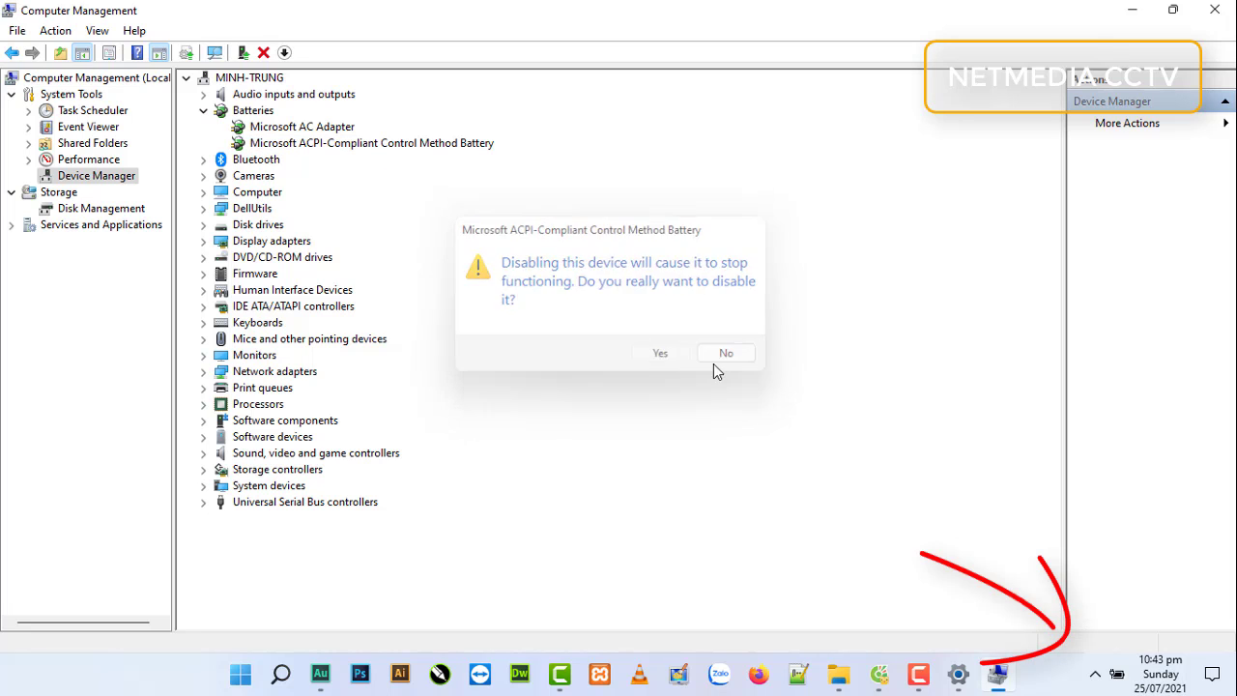
pyautogui.click(1116, 674)
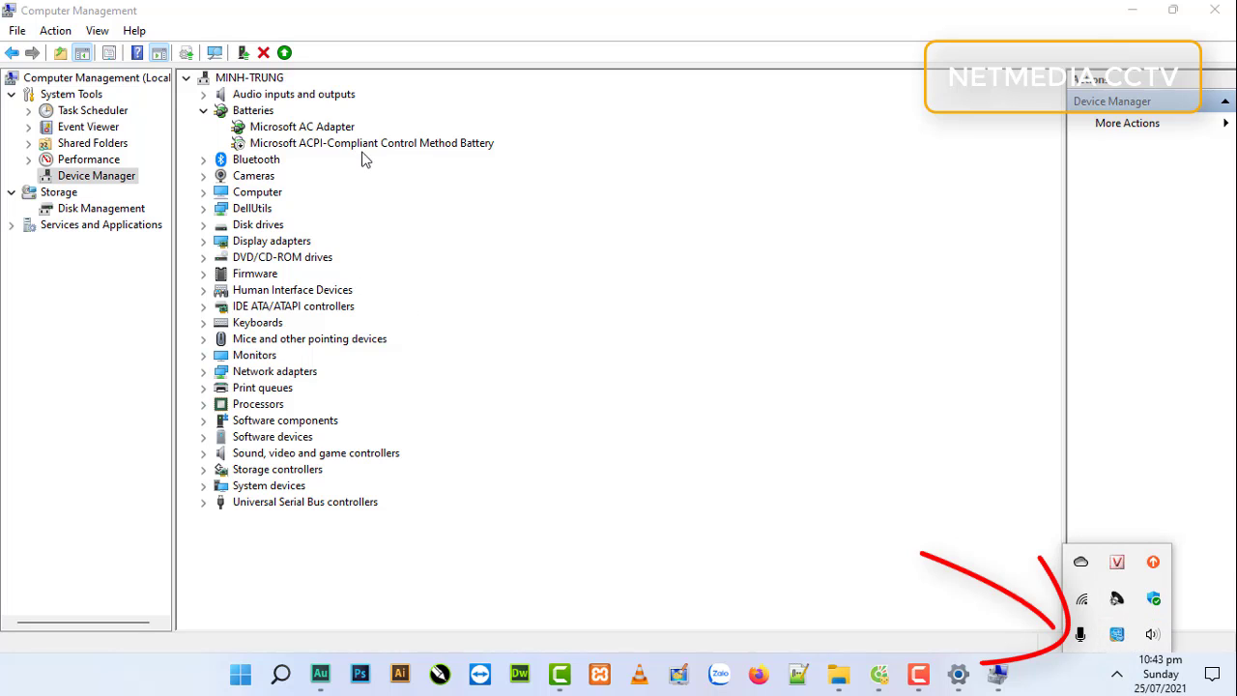
# Step: Enable the Microsoft ACPI-Compliant Control Method Battery device and check the battery status in the notification area
pyautogui.click(330, 145)
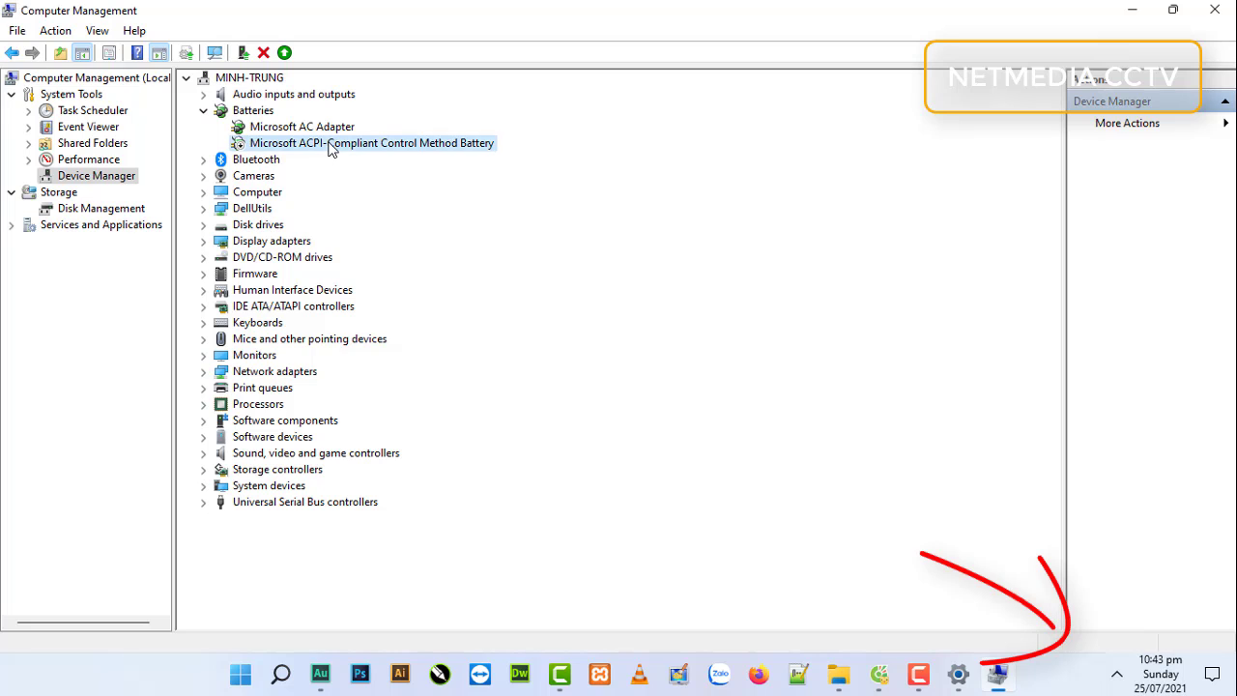
pyautogui.rightClick(330, 147)
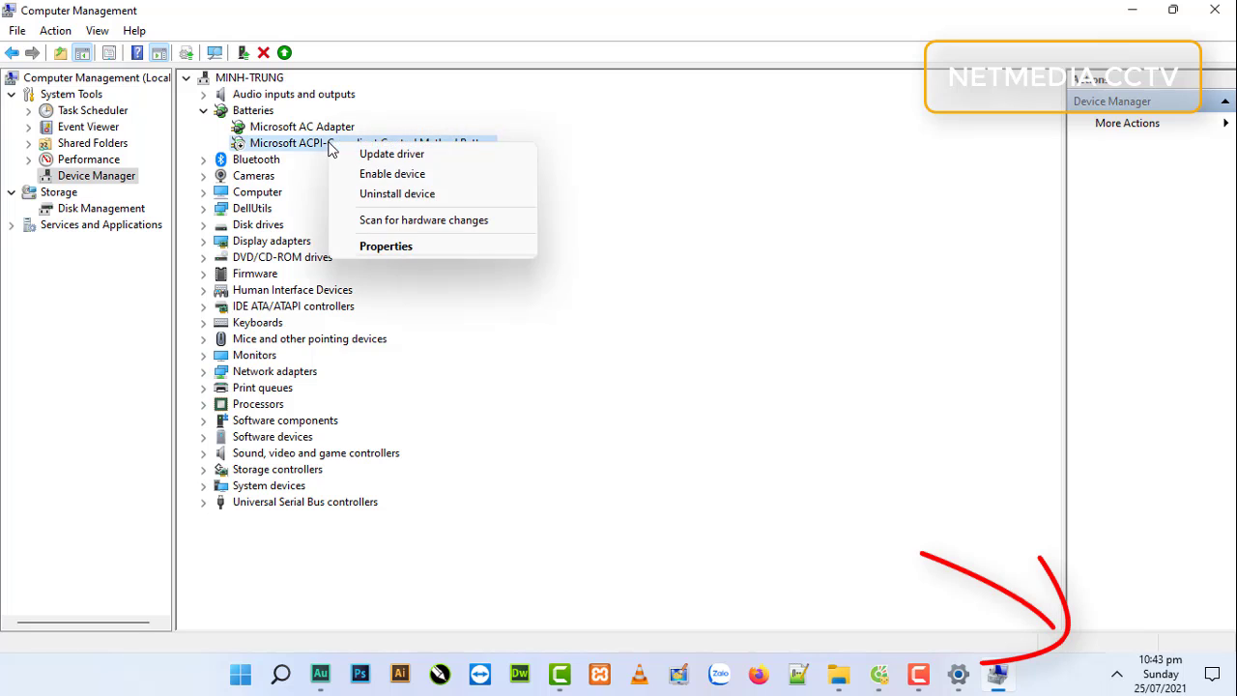
pyautogui.click(407, 181)
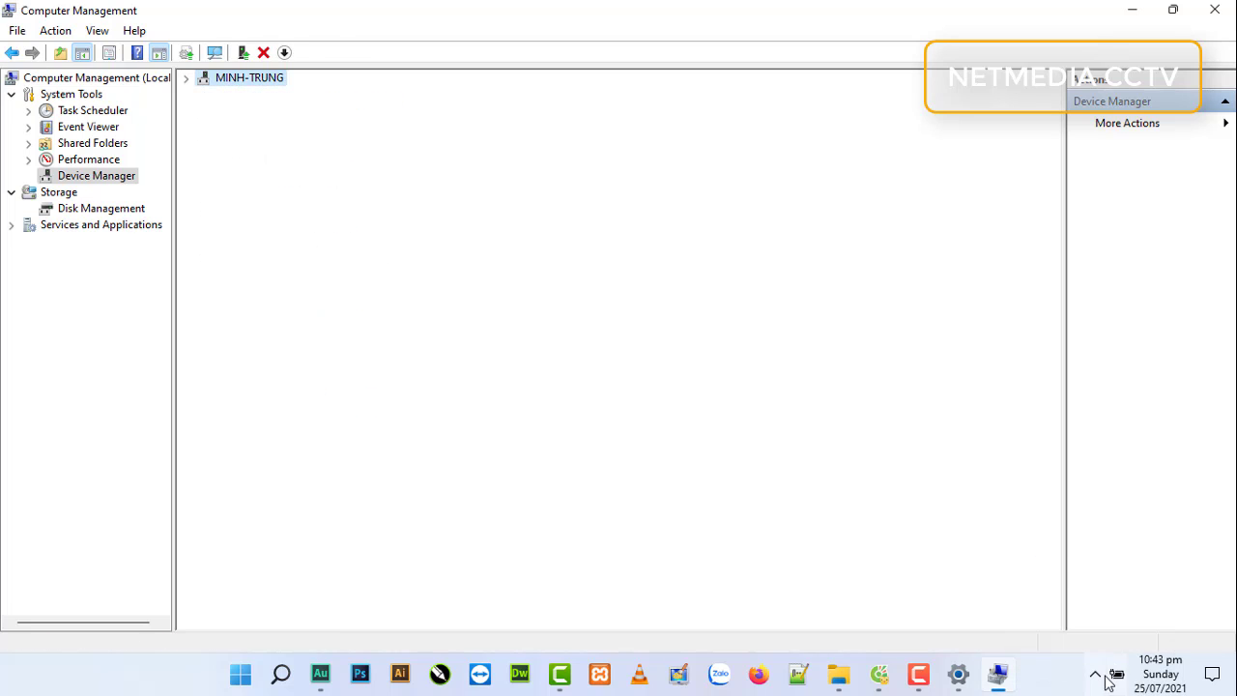
pyautogui.moveTo(1117, 683)
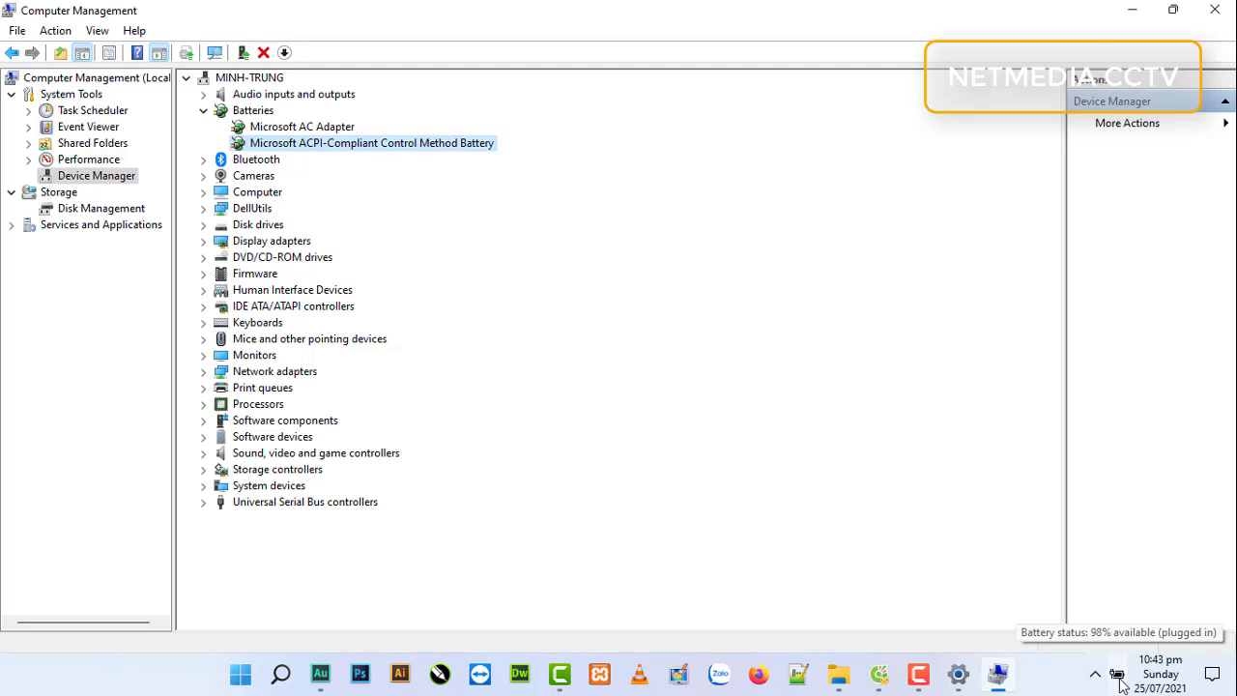
# Step: Collapse the Batteries category and bring the minimised Settings window back up
pyautogui.click(204, 110)
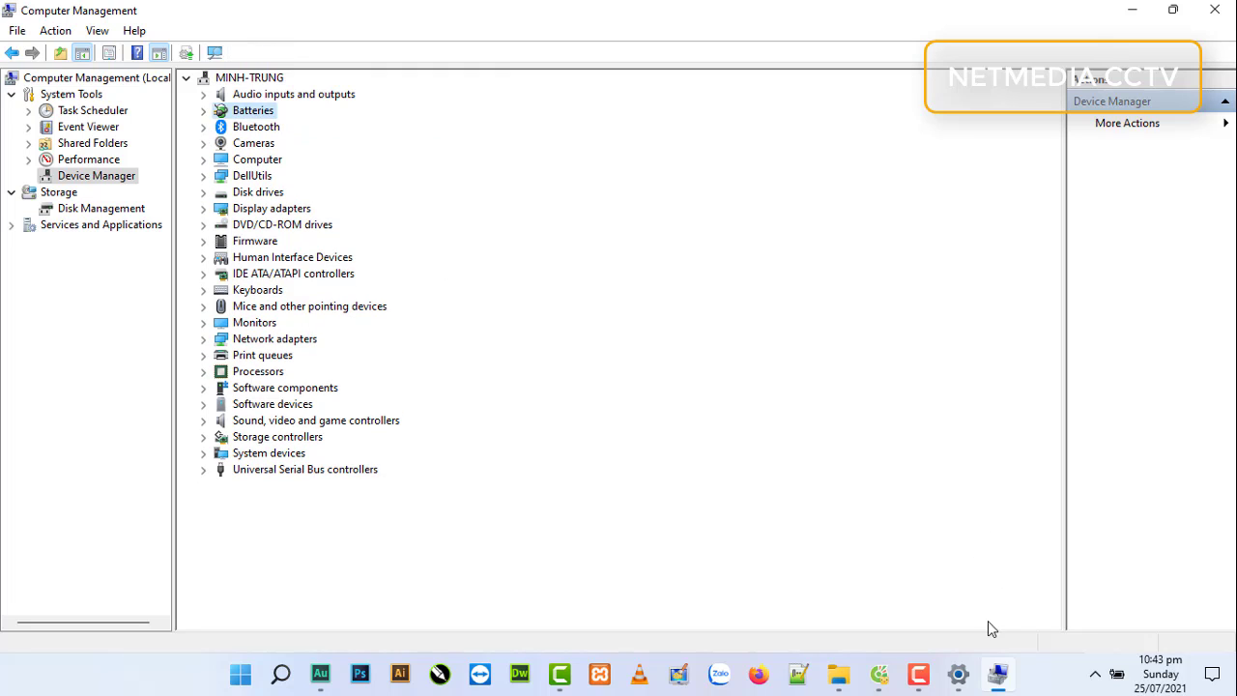
pyautogui.moveTo(959, 686)
pyautogui.click(956, 688)
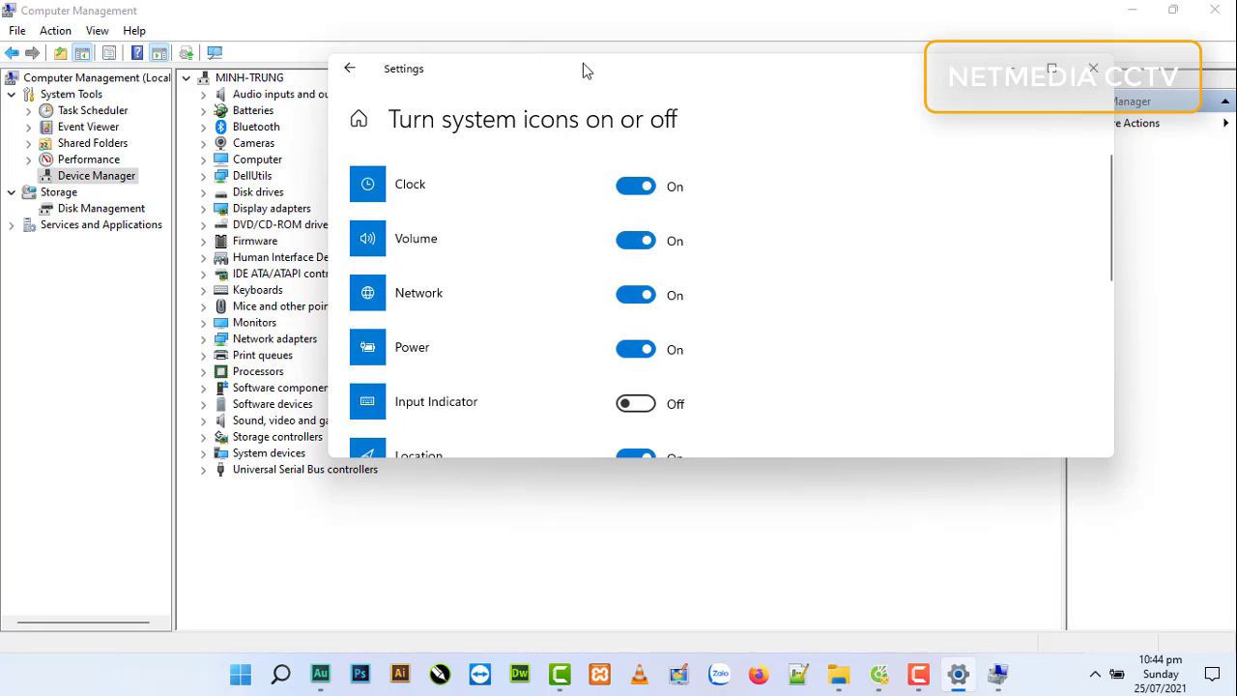
# Step: Minimise Computer Management and maximise the Settings window to review the system icon switches
pyautogui.click(1135, 11)
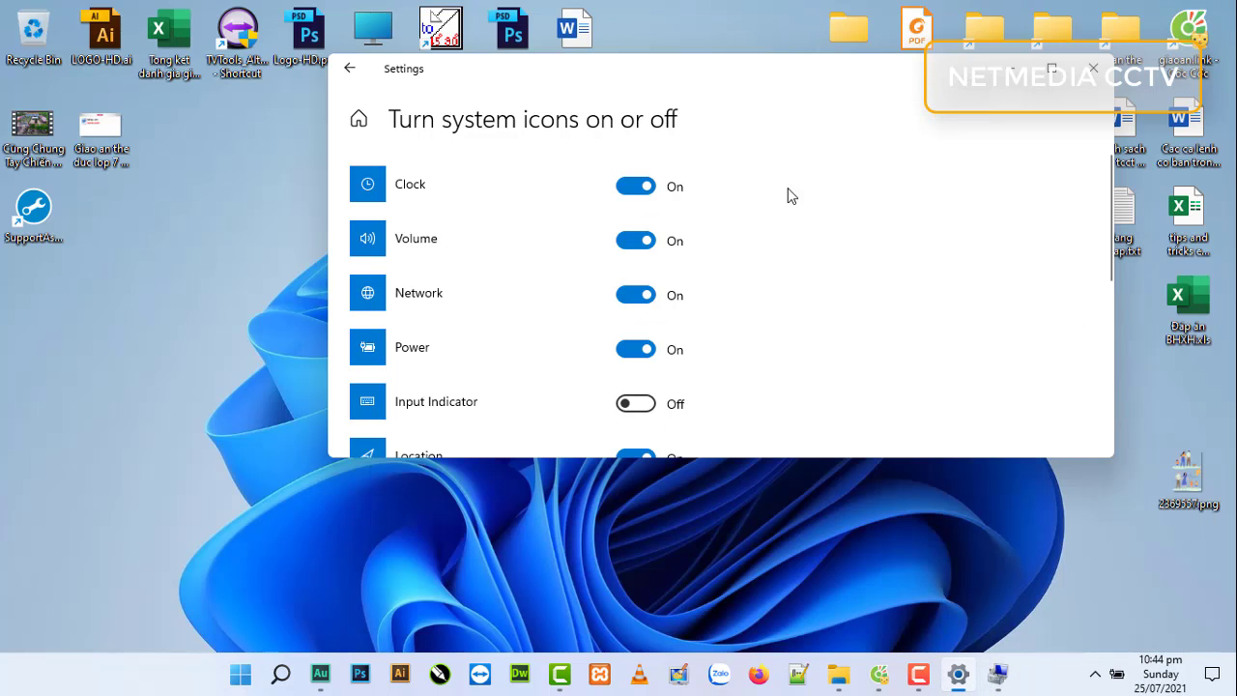
pyautogui.click(1053, 70)
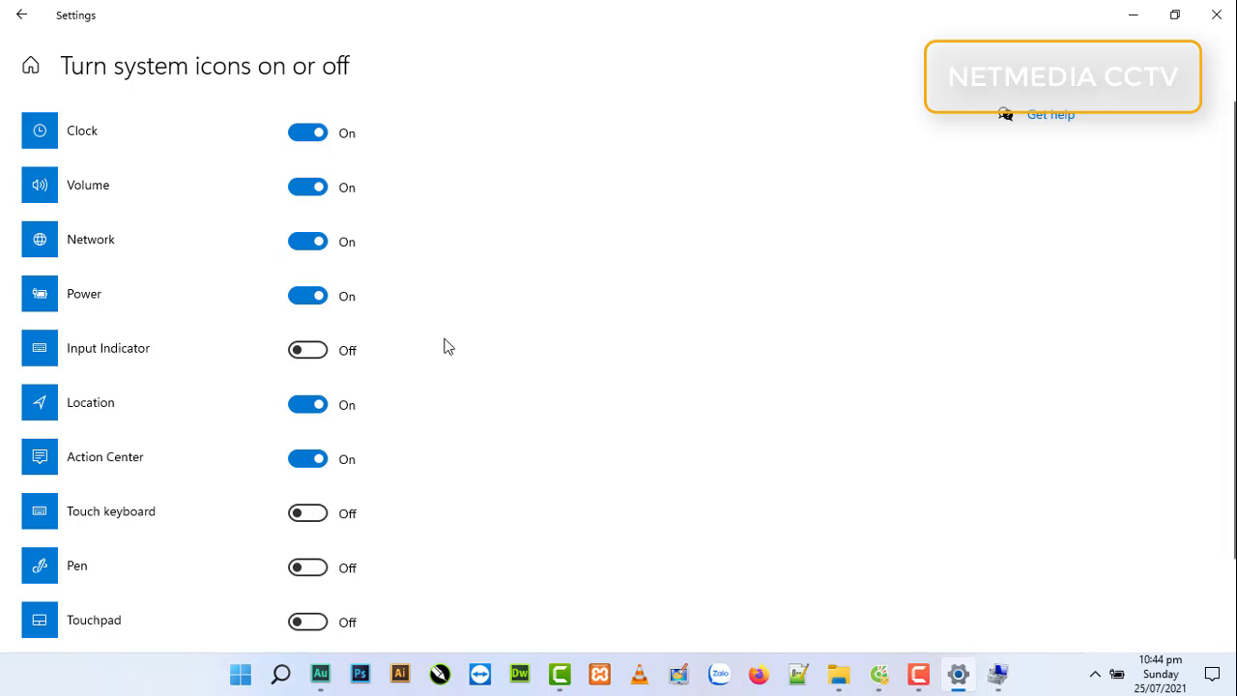
# Step: Switch back to Computer Management, expand Batteries and review the actions available for the Microsoft ACPI-Compliant Control Method Battery without applying any
pyautogui.click(999, 674)
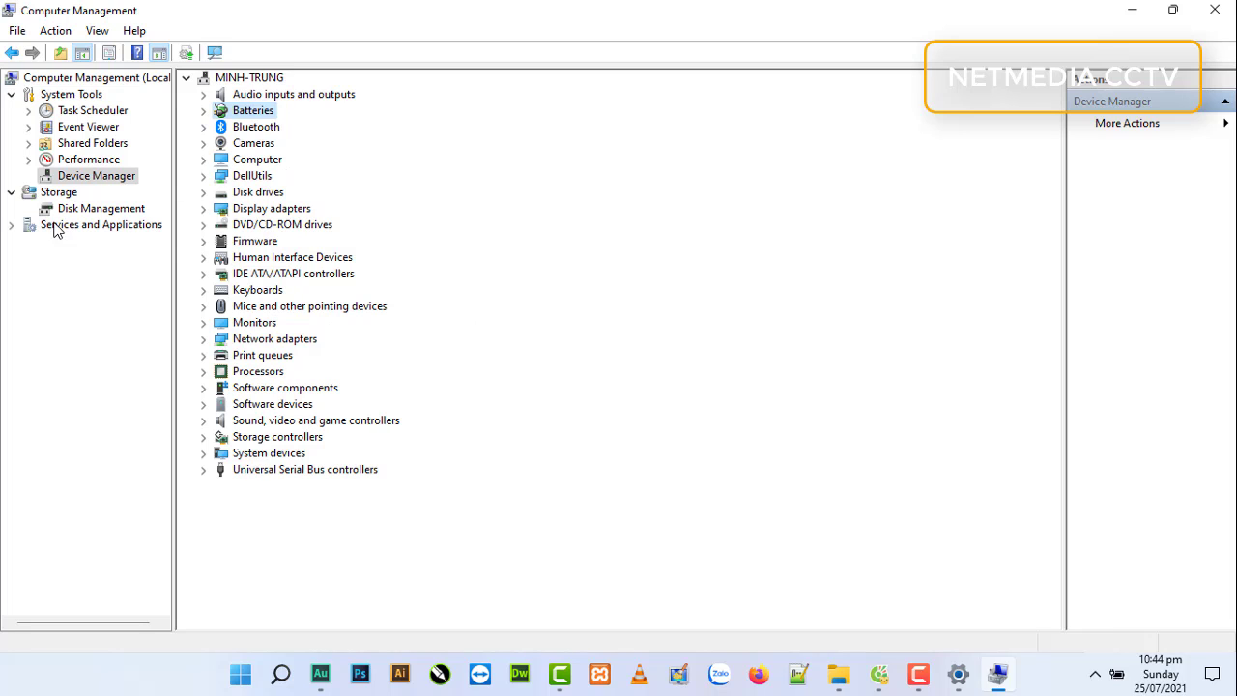
pyautogui.doubleClick(222, 113)
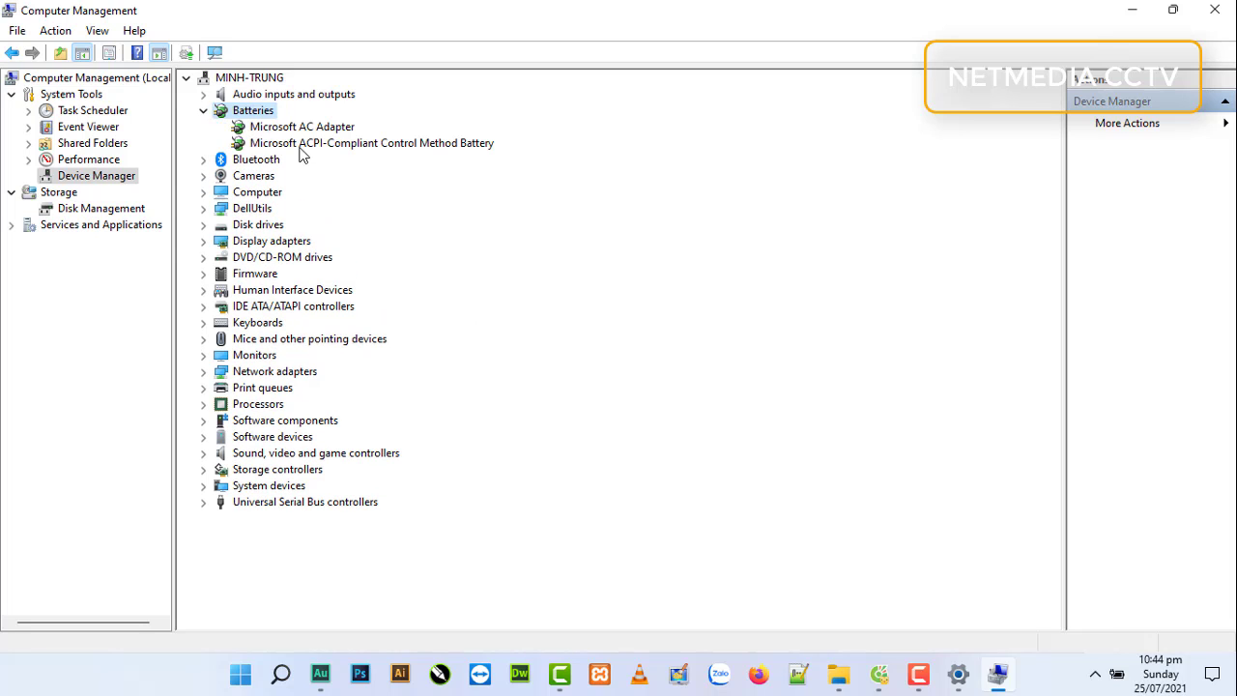
pyautogui.click(303, 143)
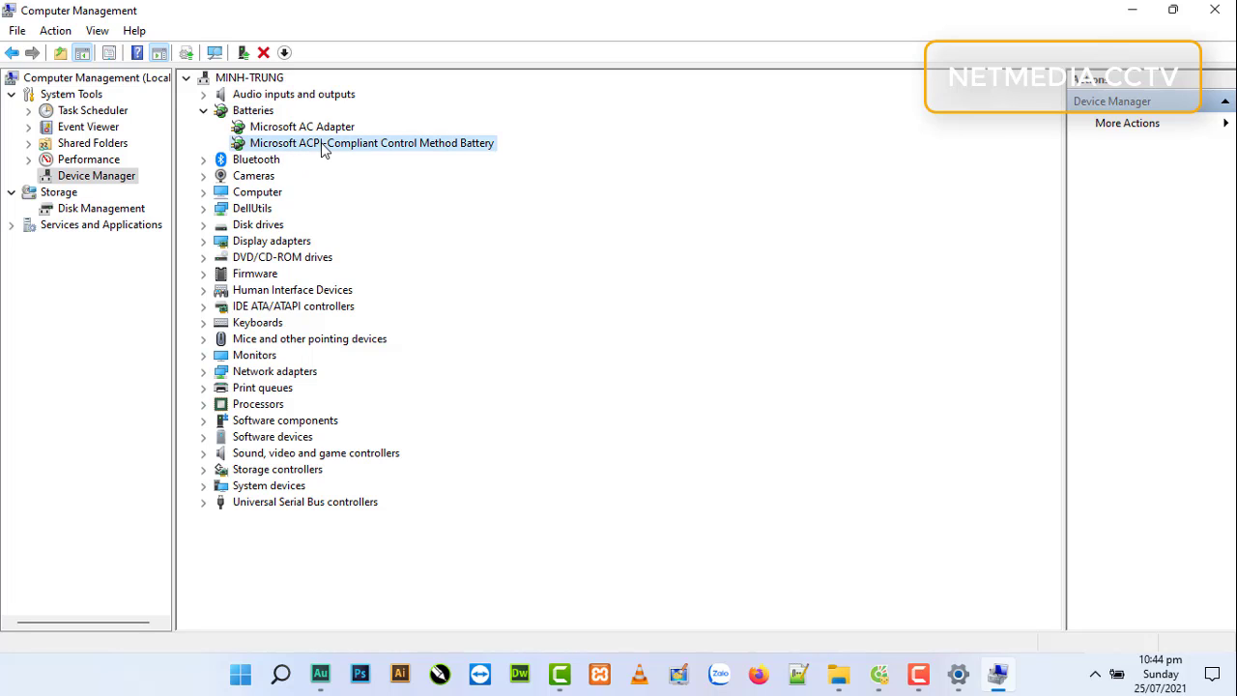
pyautogui.rightClick(327, 151)
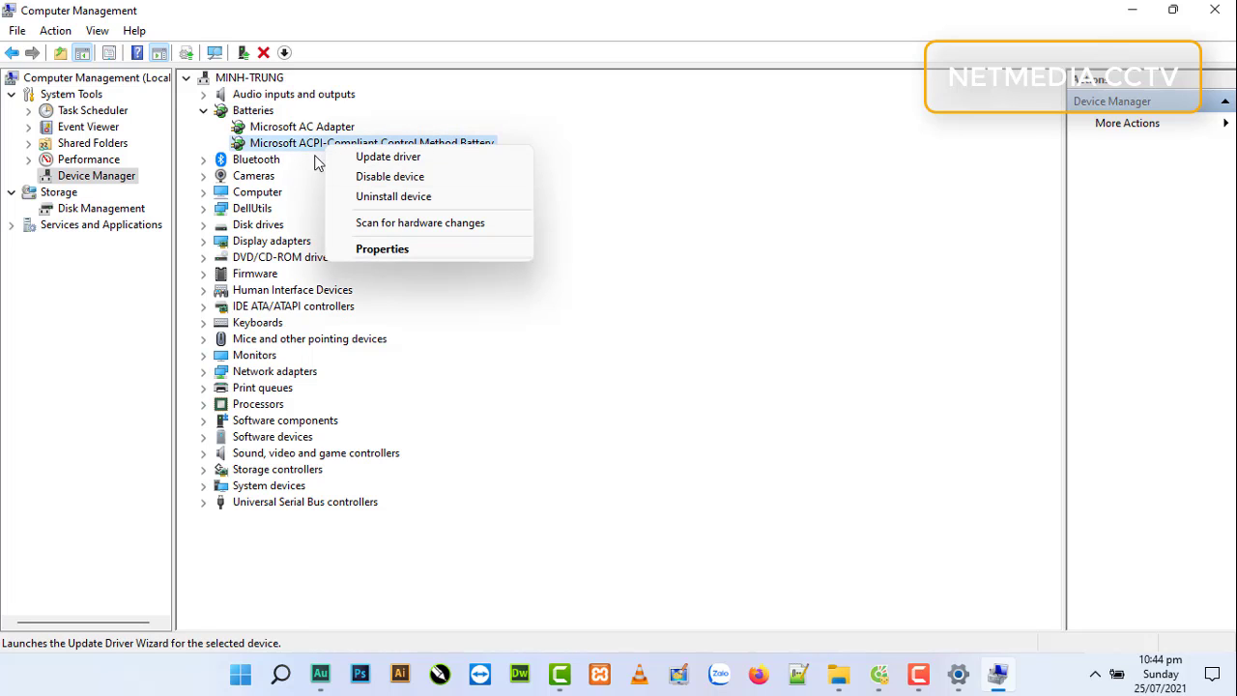
pyautogui.click(627, 145)
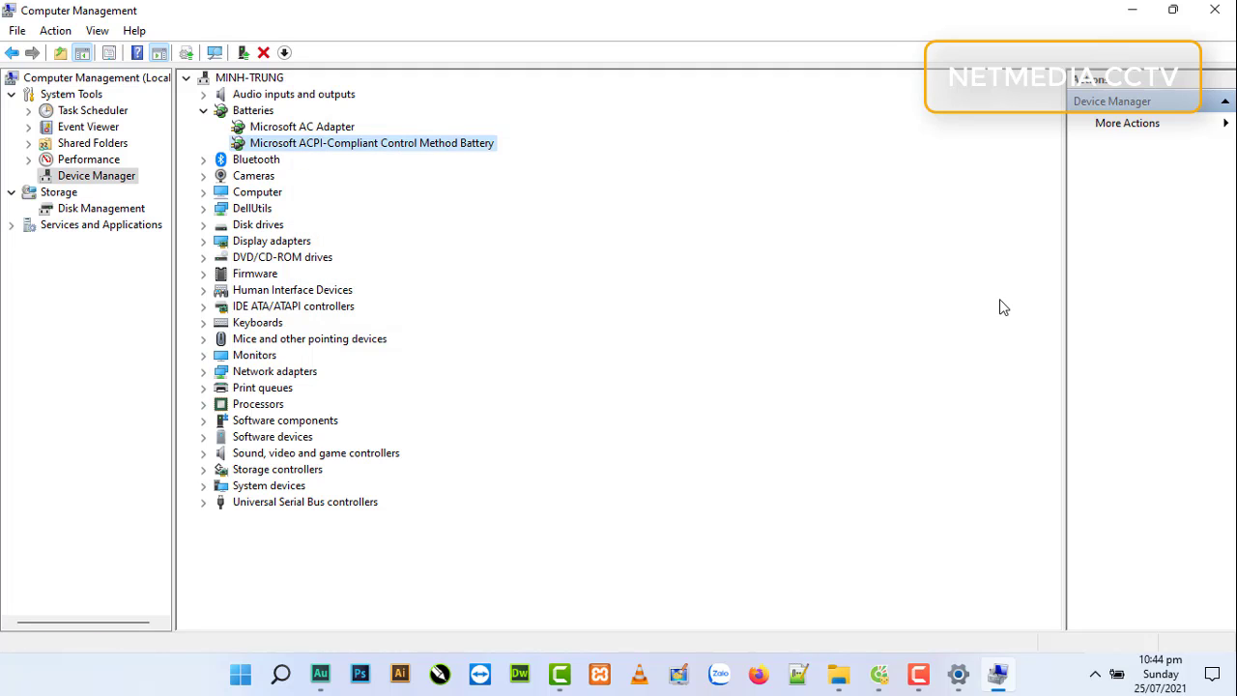